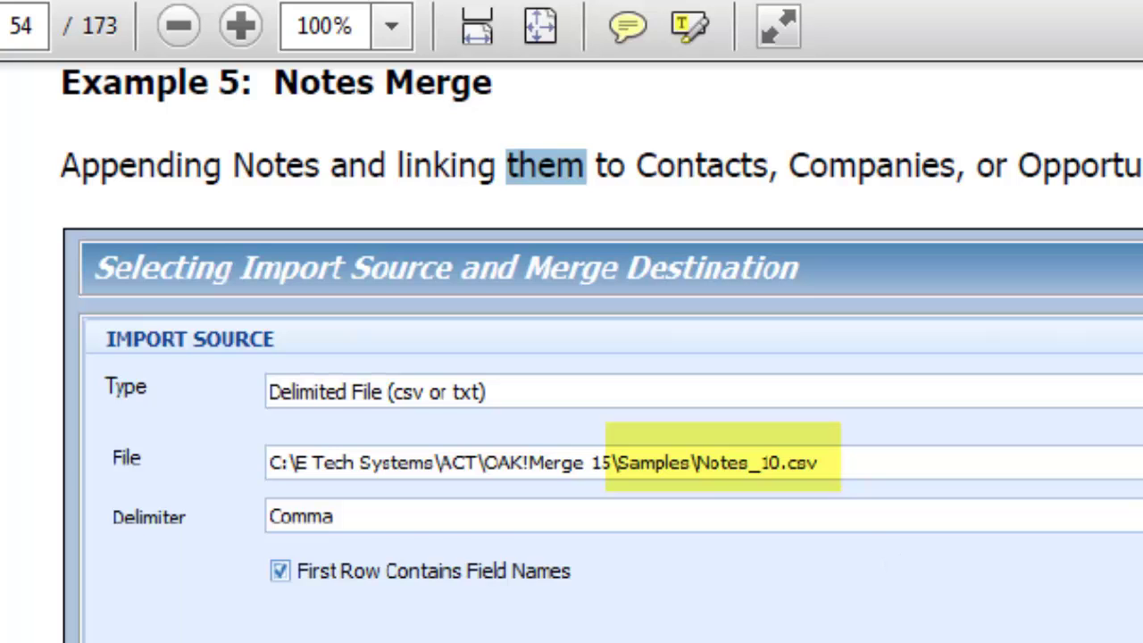
# - Read the Notes Merge example in the OAK!Merge User's Guide, covering the Notes_10.csv sample, target table, field mapping and linking tip
pyautogui.scroll(-10, 599, 357)
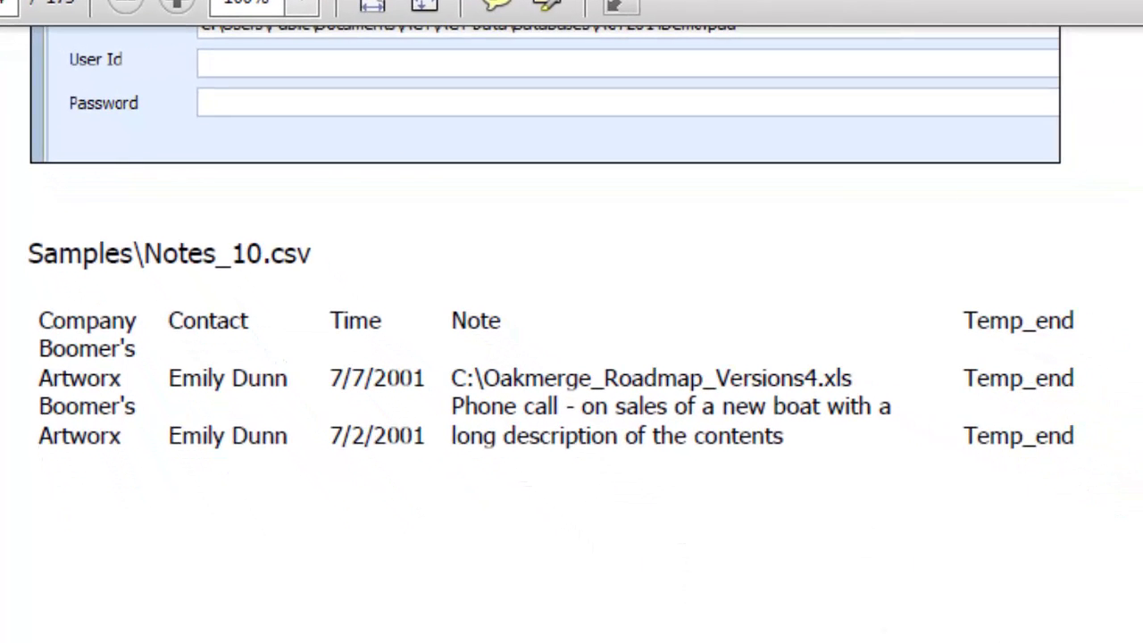
pyautogui.scroll(-8, 1071, 340)
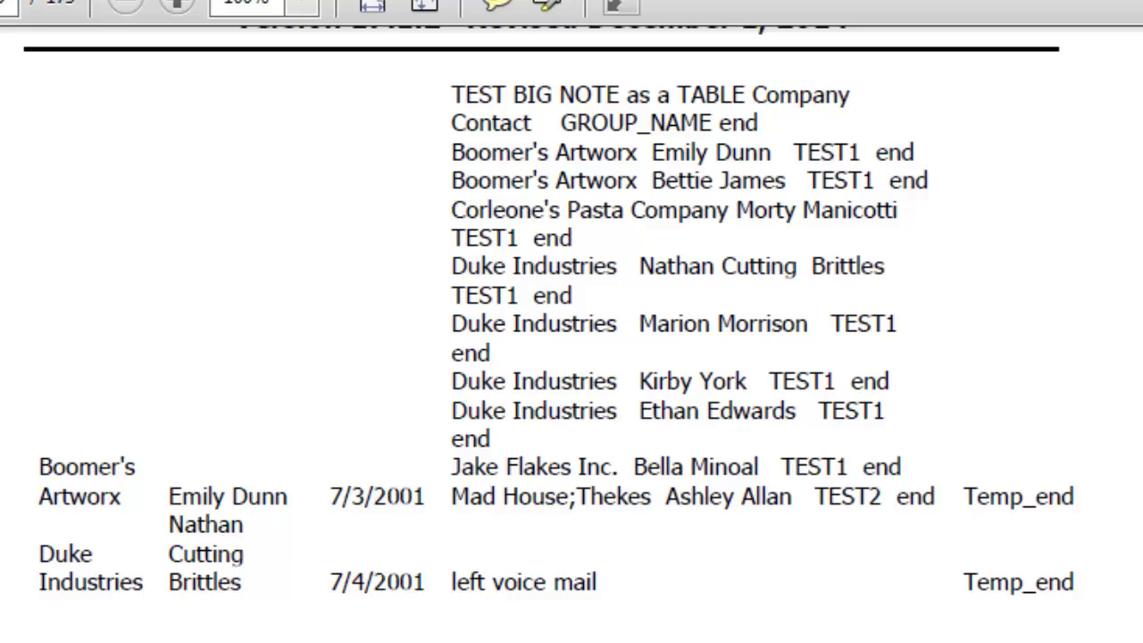
pyautogui.scroll(-8, 572, 357)
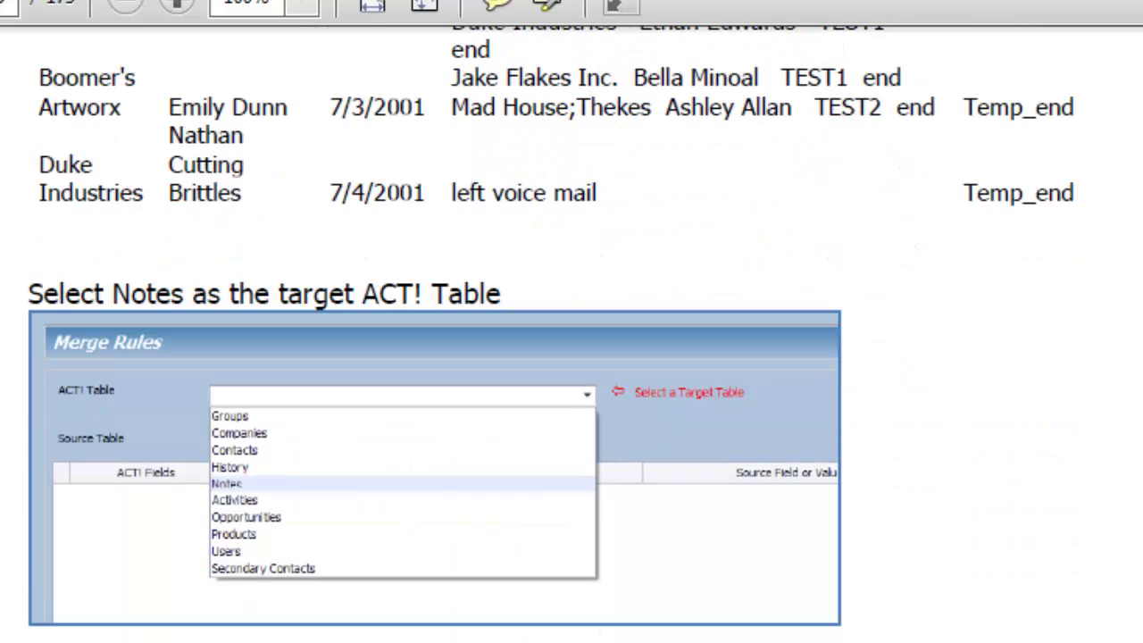
pyautogui.scroll(-20, 572, 357)
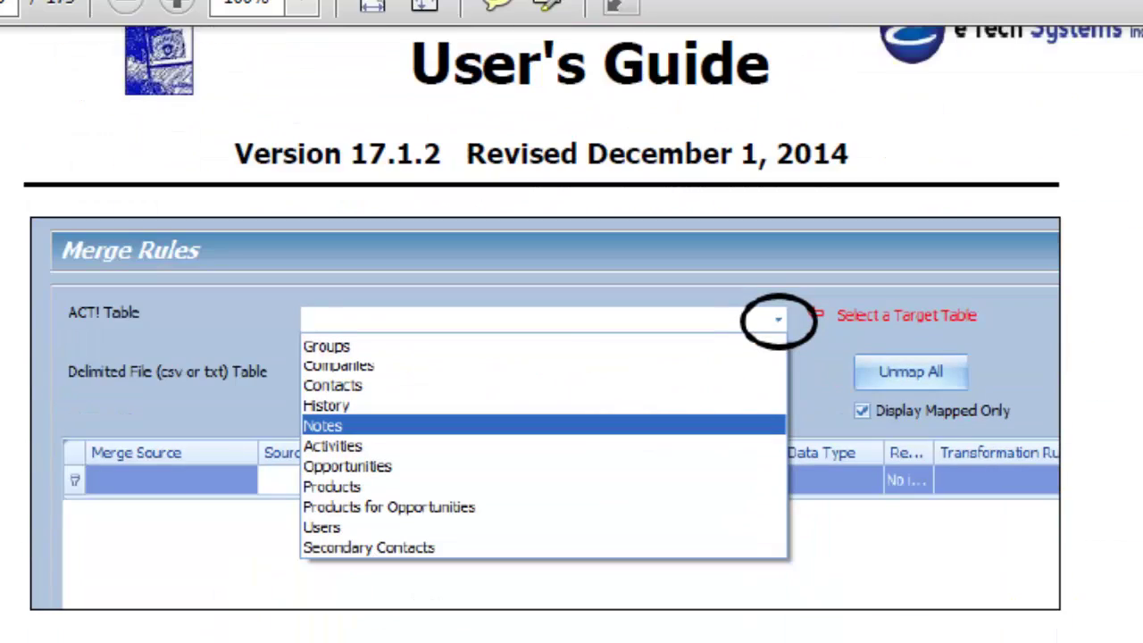
pyautogui.scroll(-15, 572, 357)
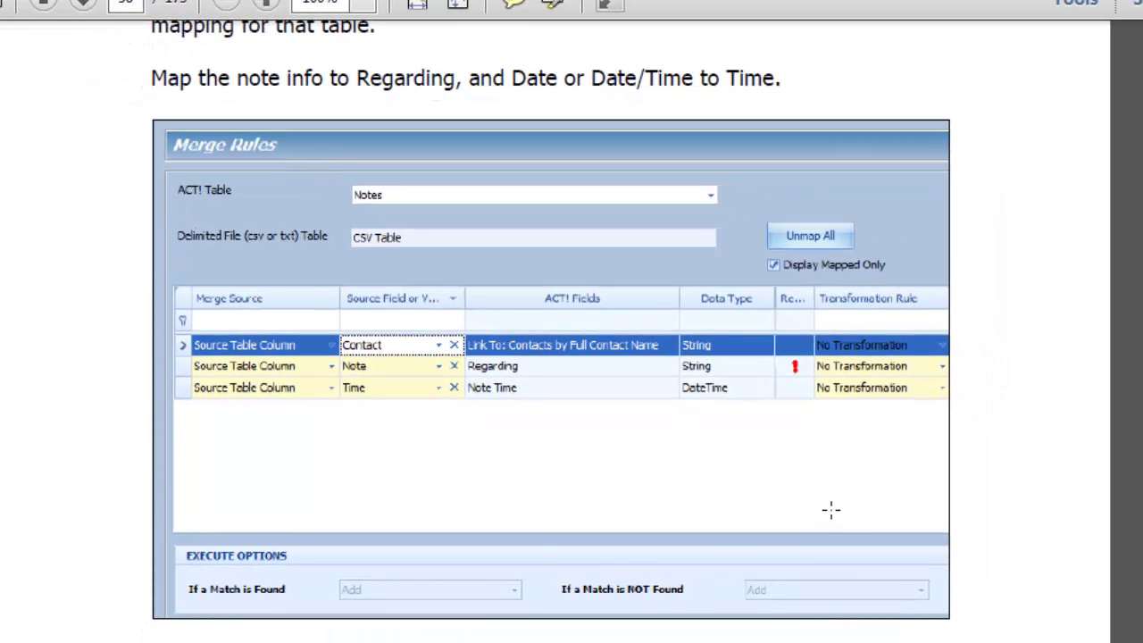
pyautogui.scroll(-7, 556, 331)
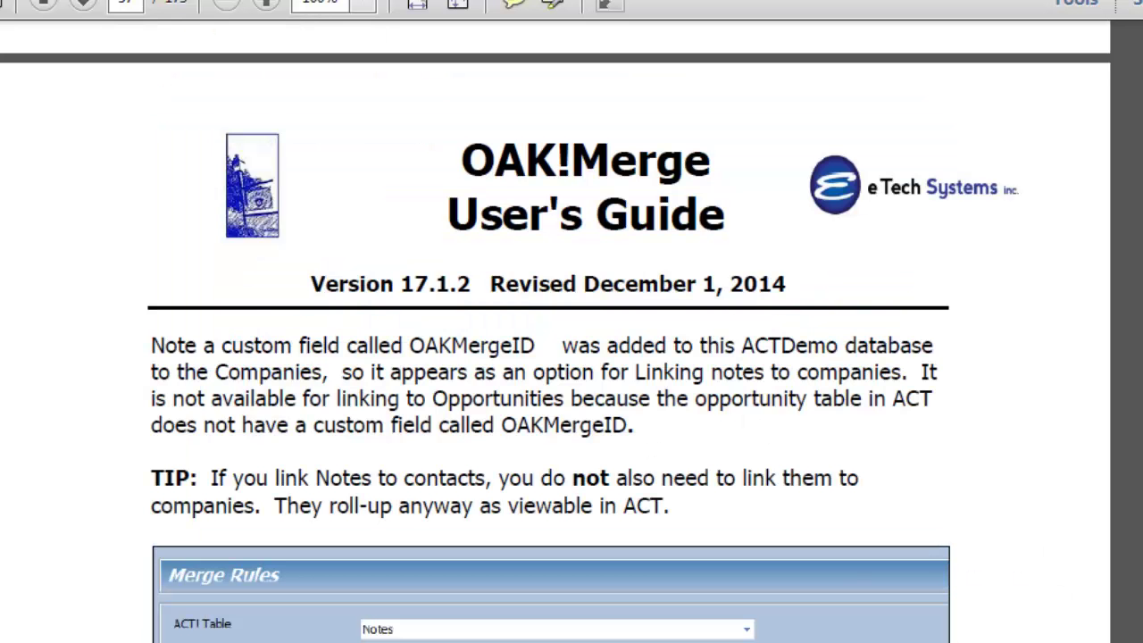
pyautogui.scroll(-5, 556, 338)
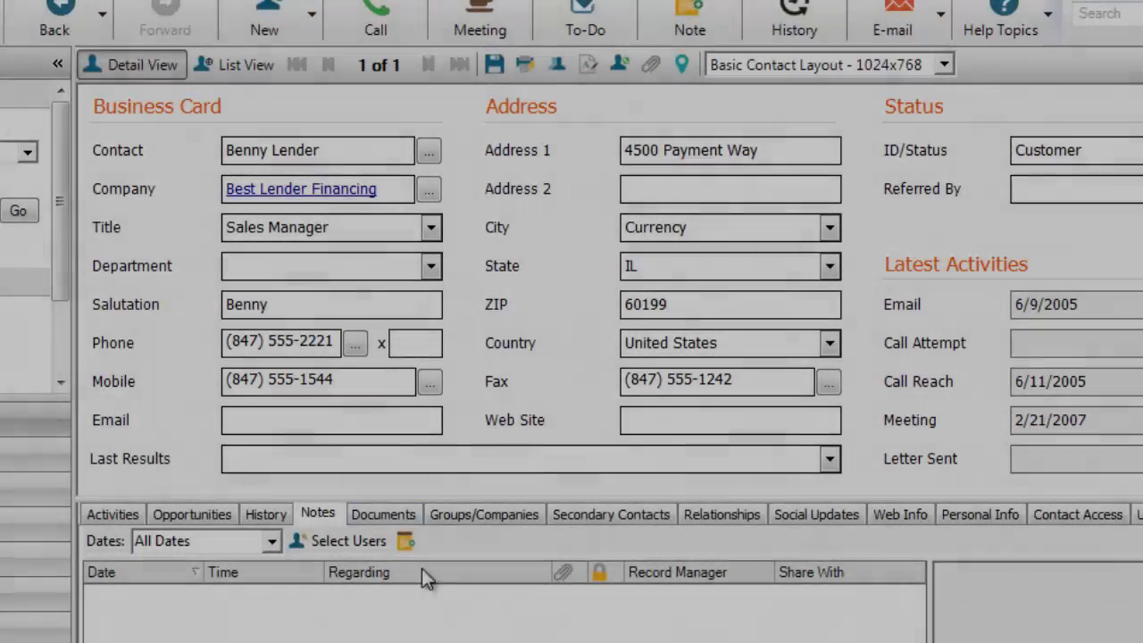
# - In Act!, add a note reading "This is a test note" to the open Best Lender Financing contact
pyautogui.click(405, 542)
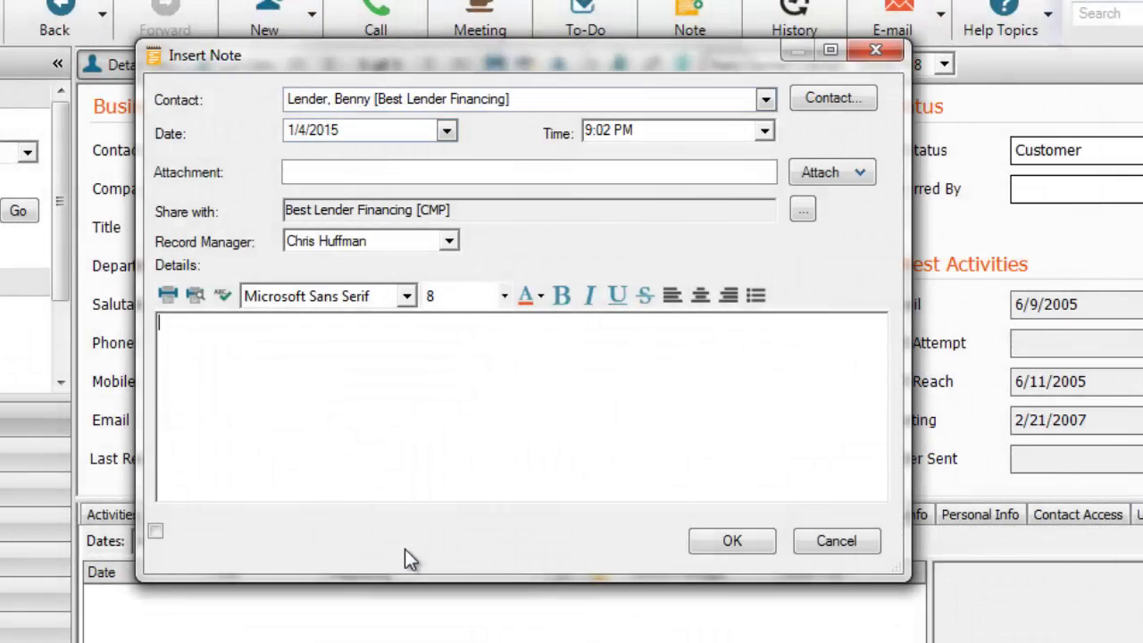
pyautogui.write('Te')
pyautogui.press('BackSpace')
pyautogui.write('his is a test note')
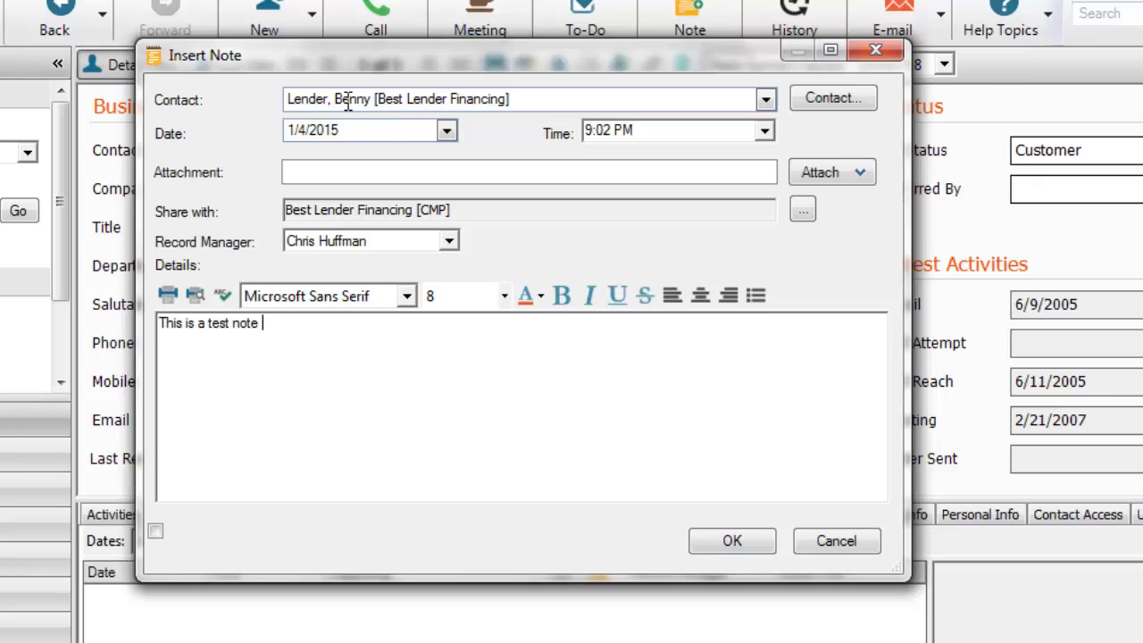
pyautogui.click(732, 541)
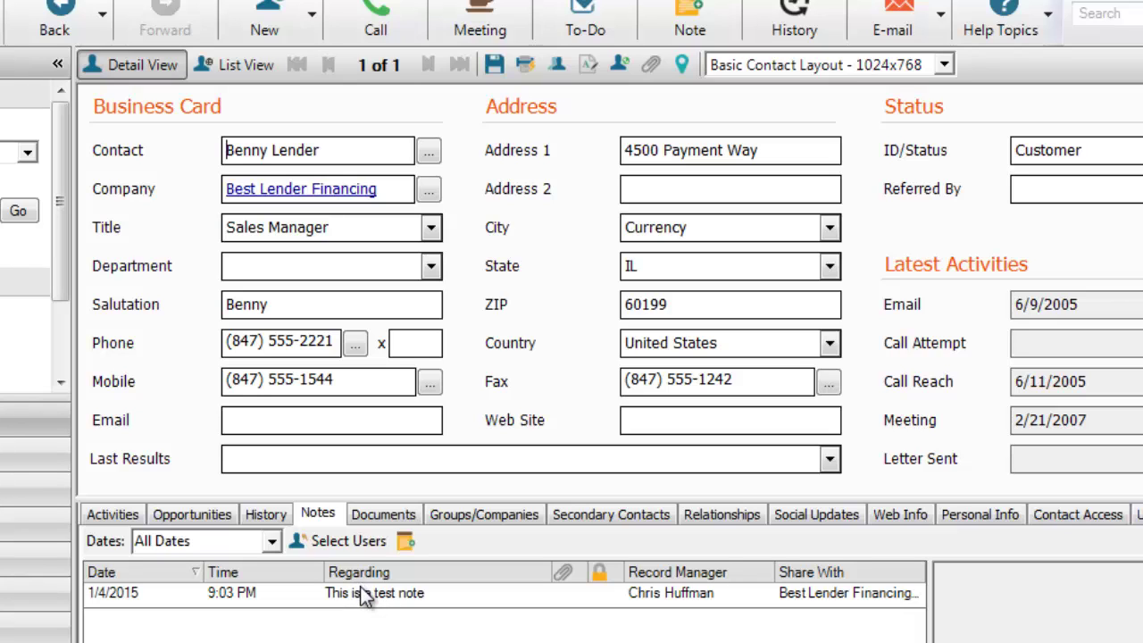
# - View the test note under the linked company's notes, then return to the contact's record from the company's contact list
pyautogui.click(314, 189)
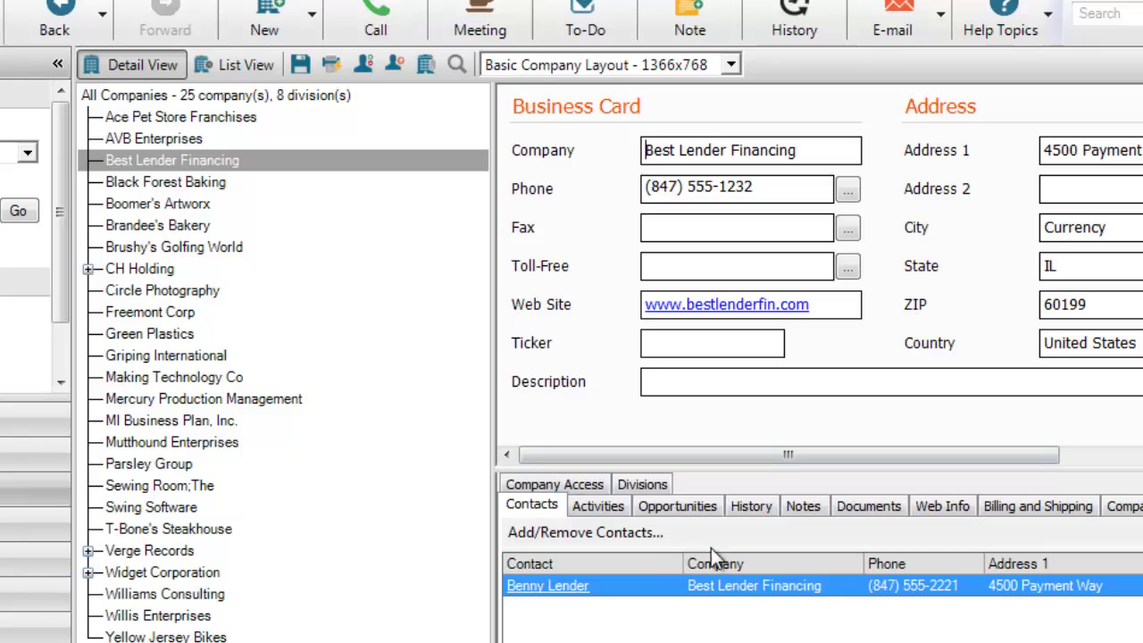
pyautogui.click(804, 505)
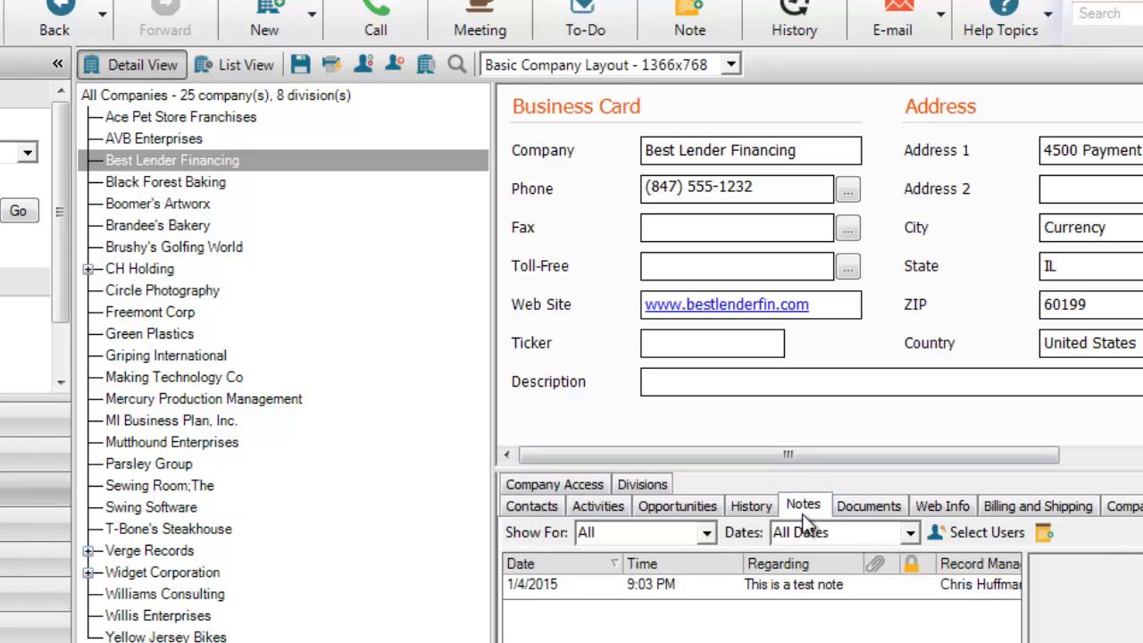
pyautogui.click(803, 586)
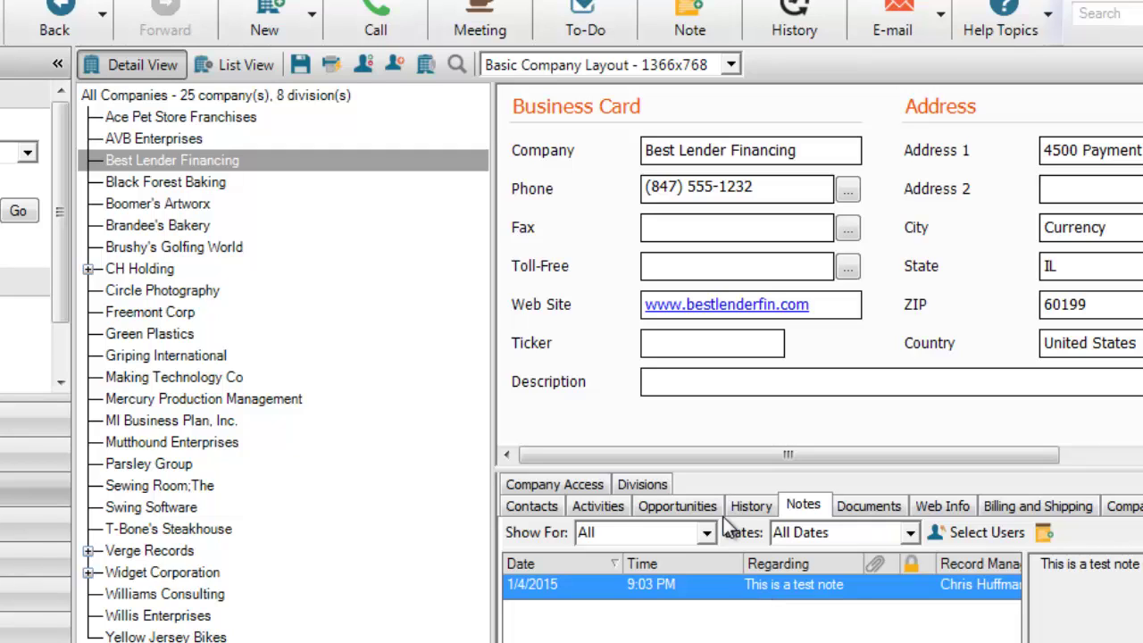
pyautogui.click(531, 505)
pyautogui.click(545, 587)
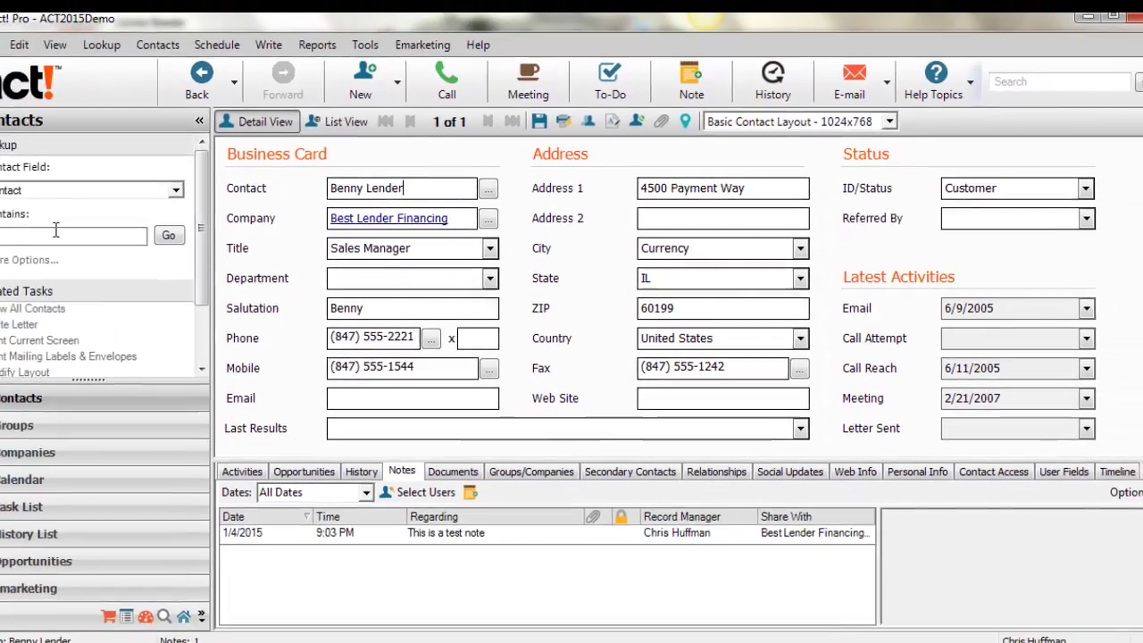
# - Look up two sample contacts by surname, one after the other, to check their existing notes
pyautogui.click(92, 241)
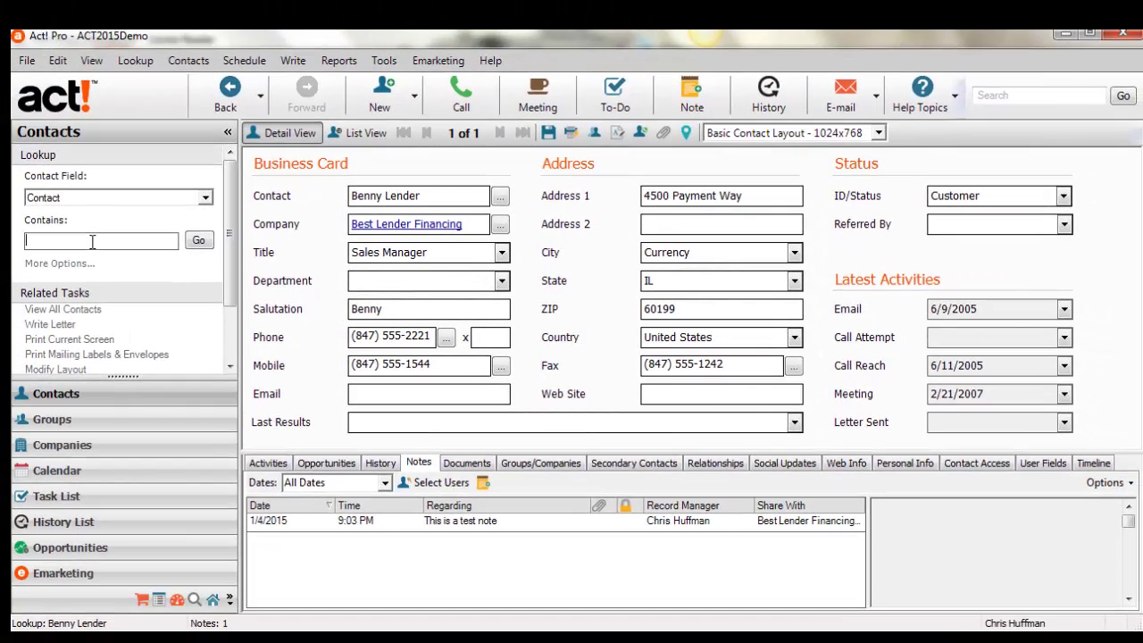
pyautogui.write('dunn')
pyautogui.press('Return')
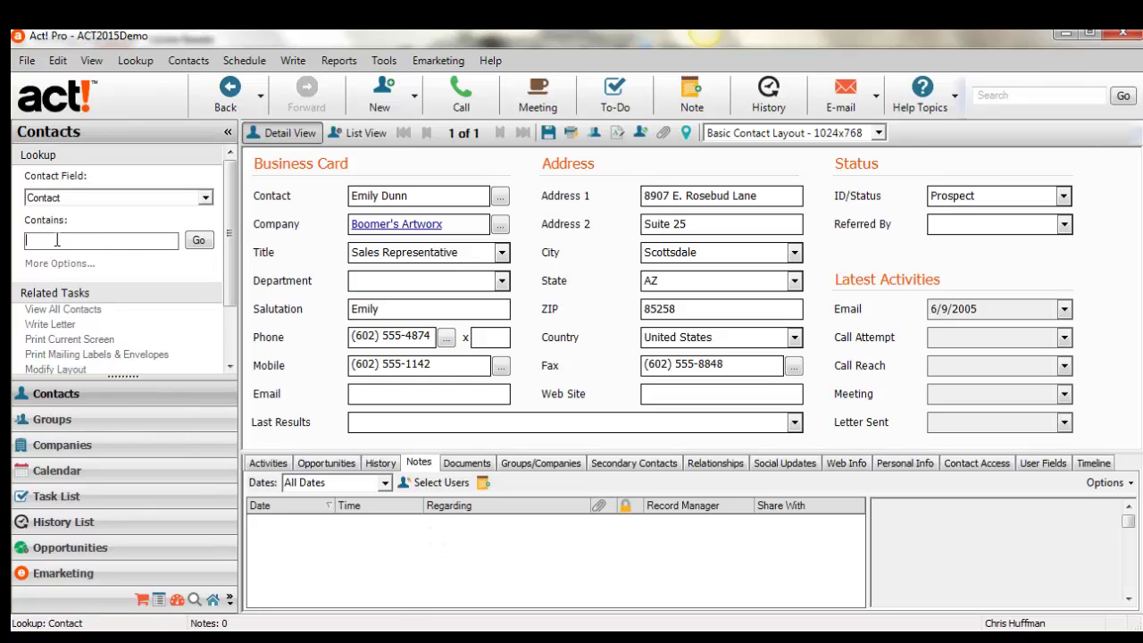
pyautogui.write('cutting')
pyautogui.press('Return')
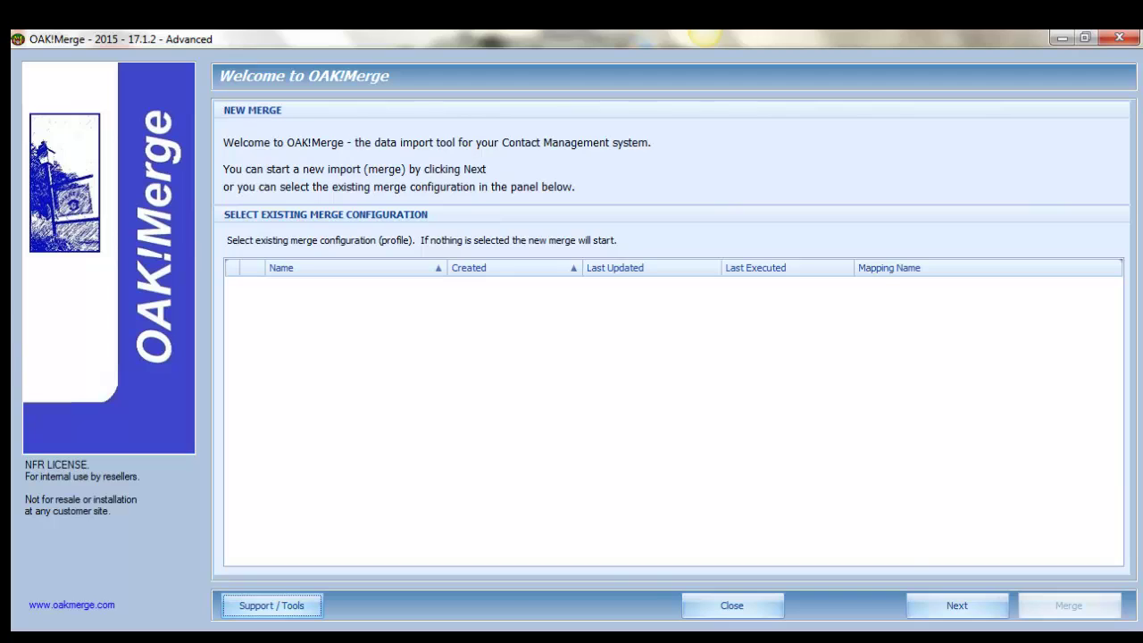
# - In OAK!Merge, start a new merge with Delimited File (csv or txt) as the import source type
pyautogui.click(957, 609)
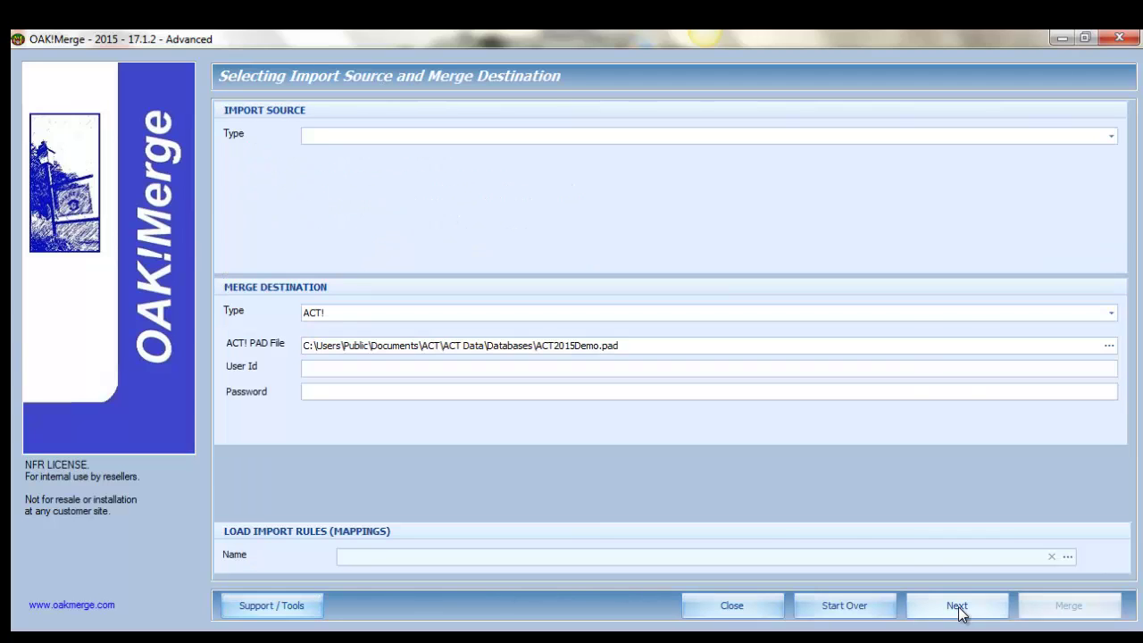
pyautogui.click(330, 139)
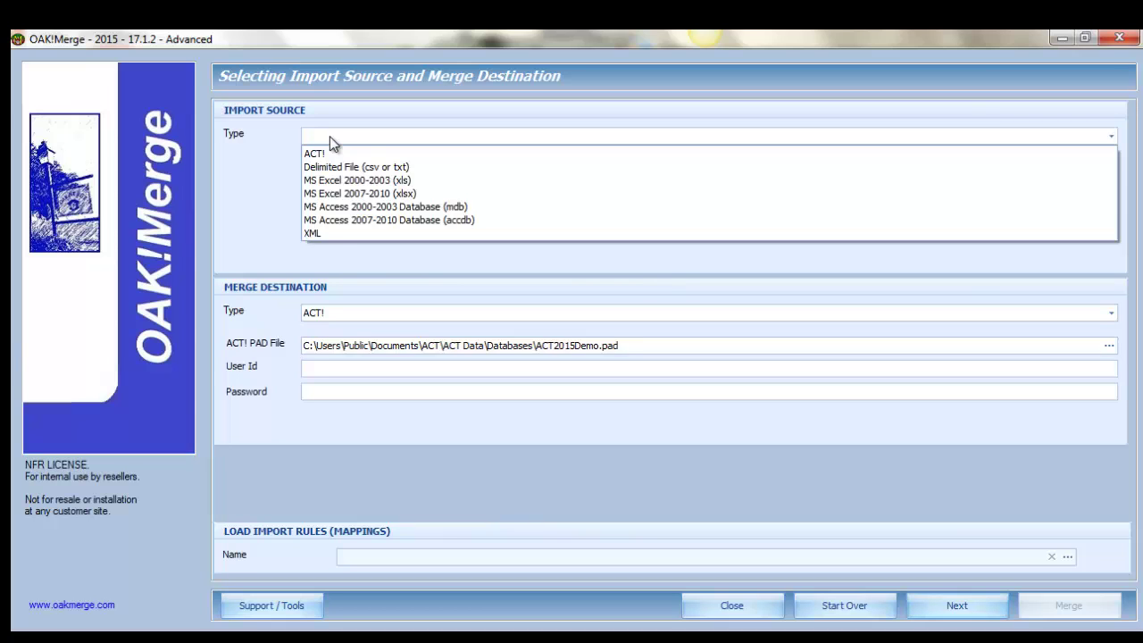
pyautogui.click(336, 168)
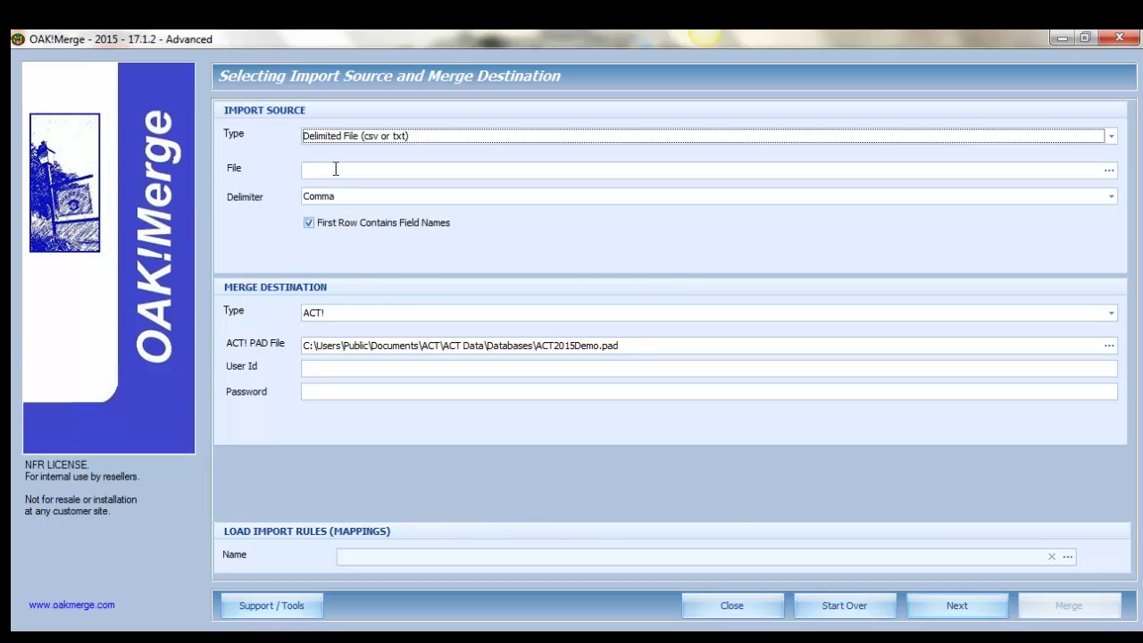
# - Choose Notes_10.csv from the Samples folder as the import file after reading through its previewed contents
pyautogui.click(325, 172)
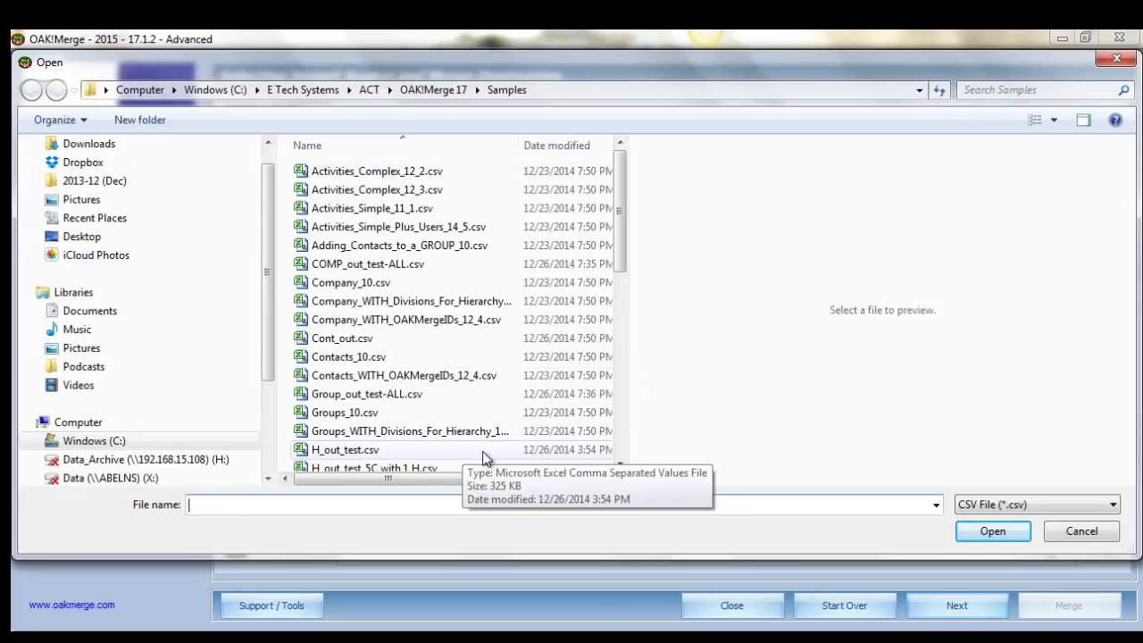
pyautogui.click(620, 464)
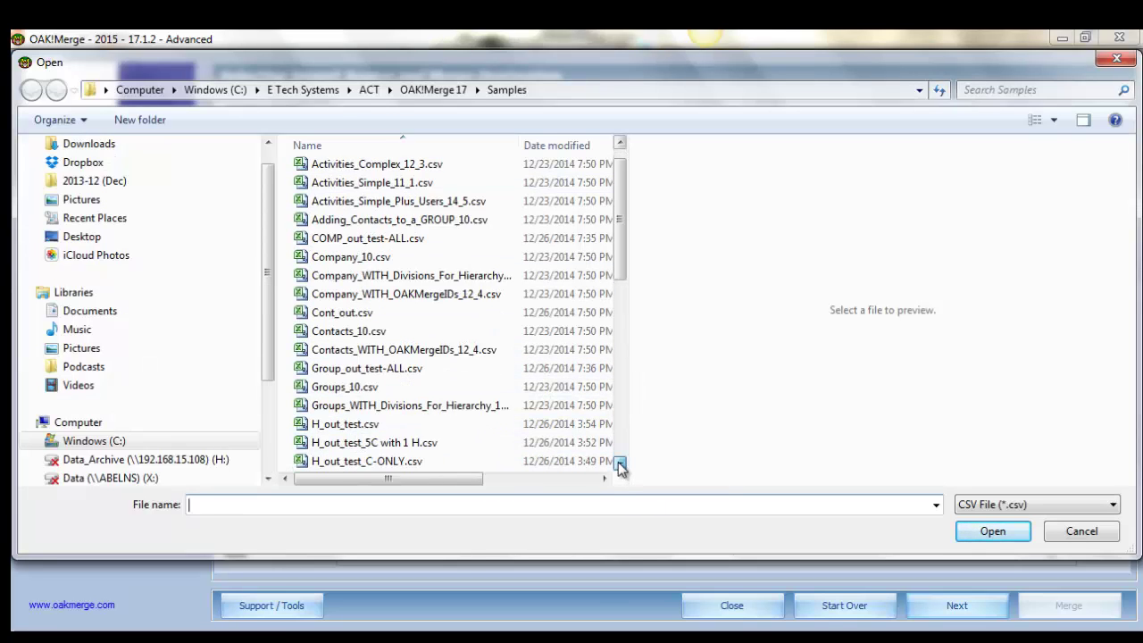
pyautogui.scroll(-5, 619, 466)
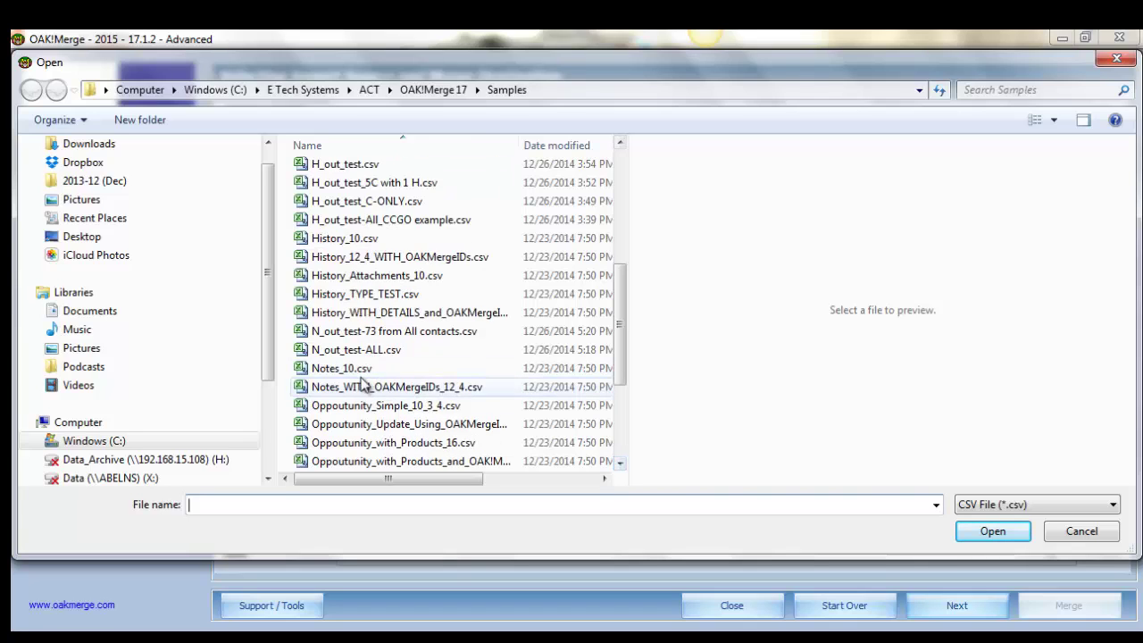
pyautogui.click(355, 369)
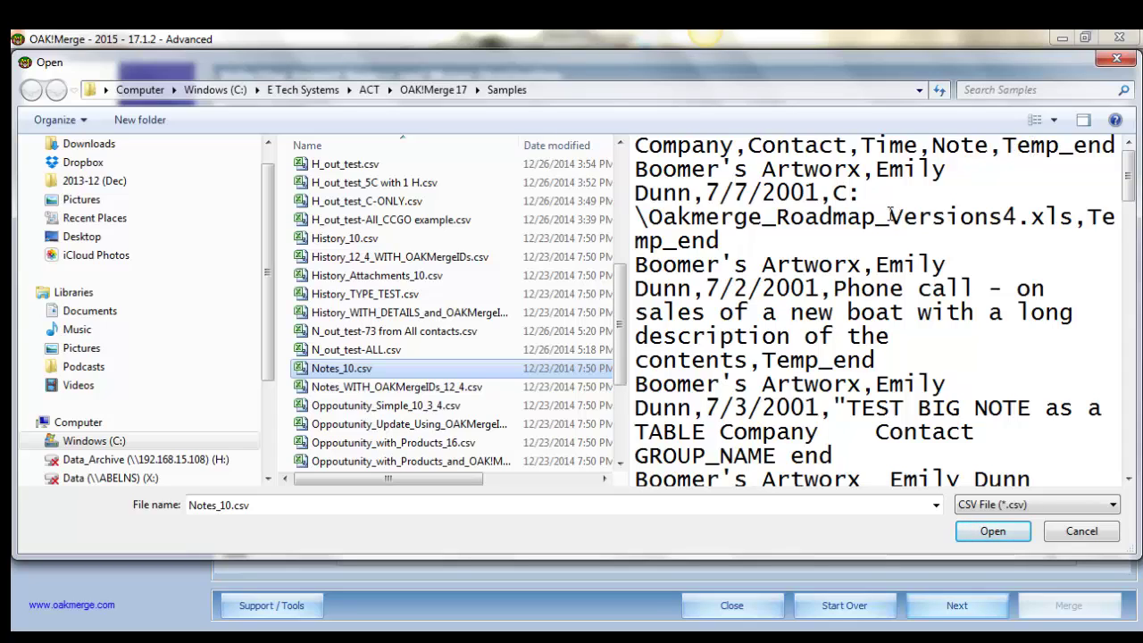
pyautogui.click(1130, 454)
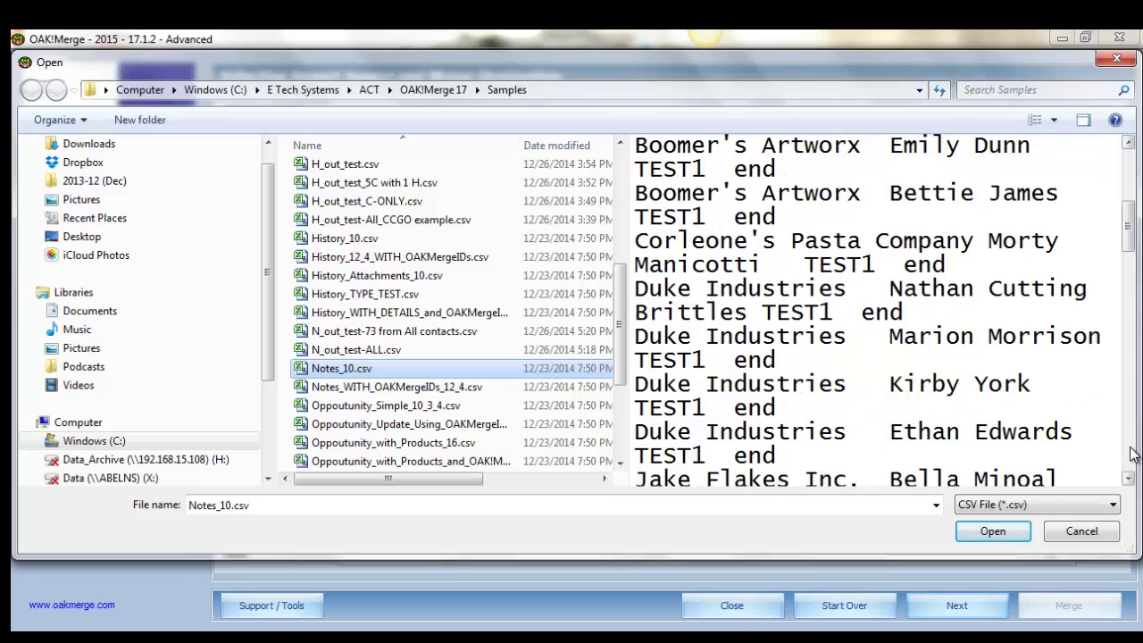
pyautogui.click(1130, 453)
pyautogui.click(1131, 454)
pyautogui.click(1131, 454)
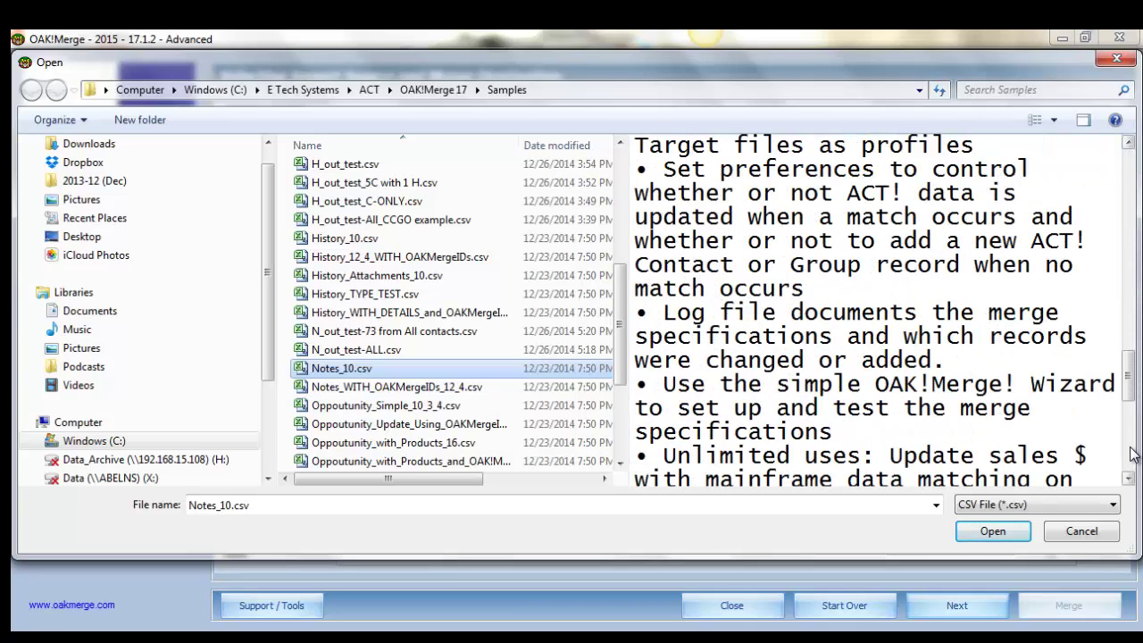
pyautogui.click(1131, 454)
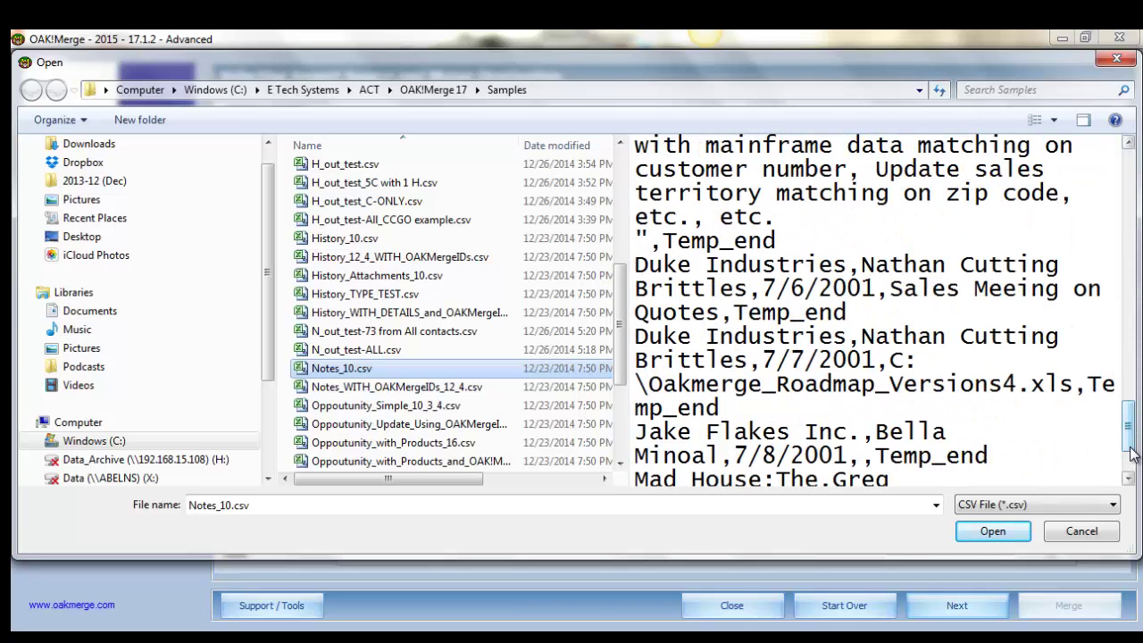
pyautogui.click(991, 534)
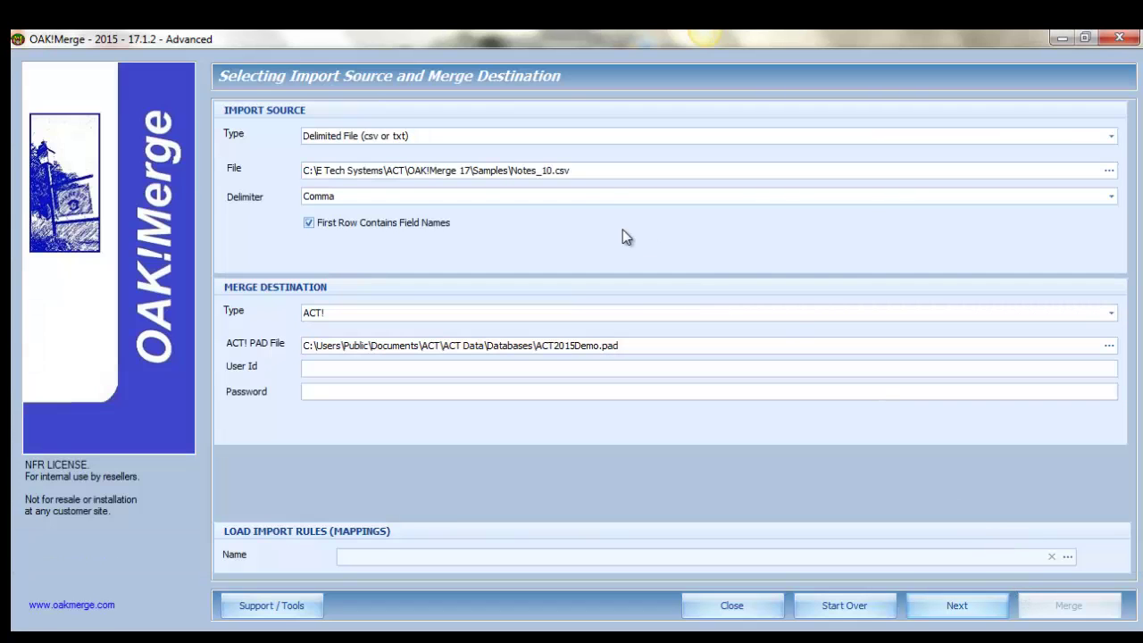
# - Check the source file and ACT! PAD file paths, then continue to the merge rules and choose Notes as the target ACT! table
pyautogui.moveTo(592, 172); pyautogui.dragTo(352, 170)
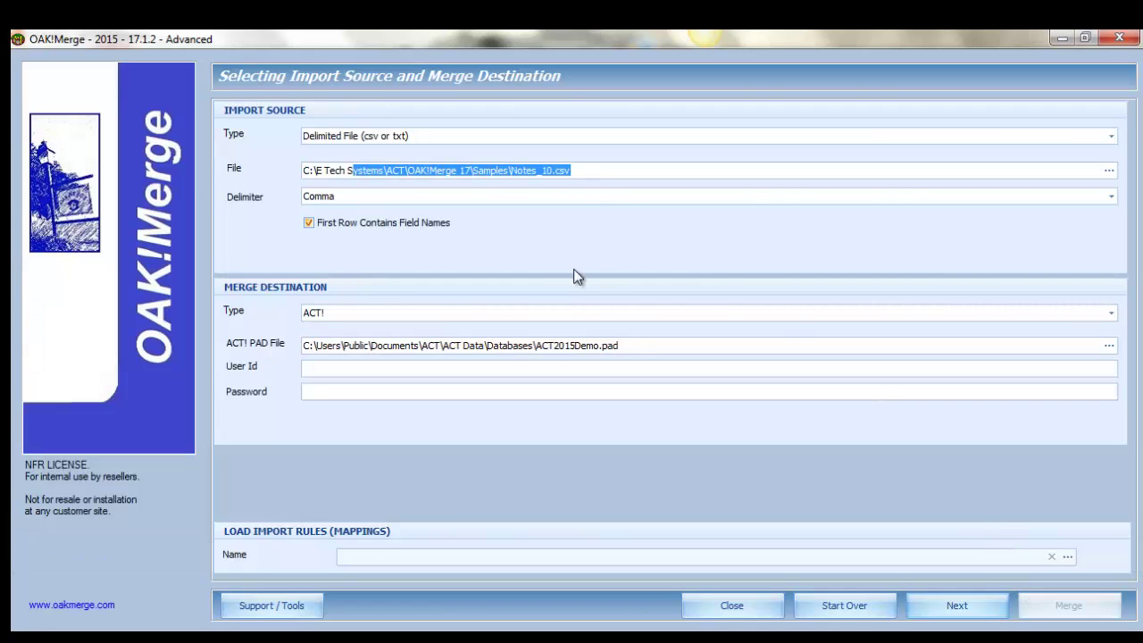
pyautogui.moveTo(633, 343); pyautogui.dragTo(457, 407)
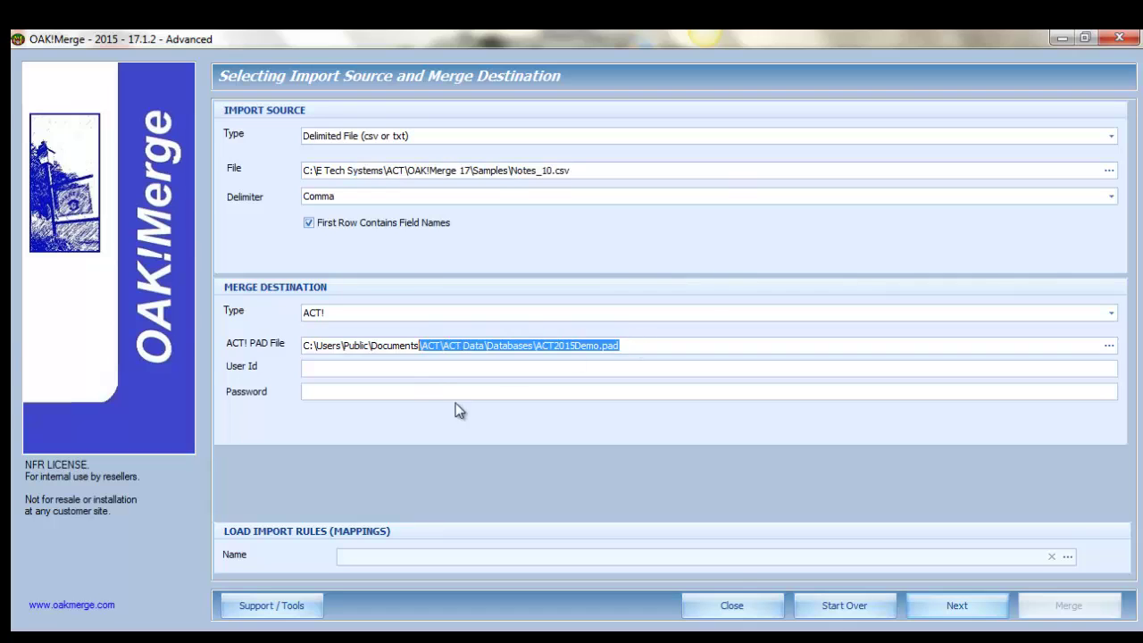
pyautogui.click(973, 607)
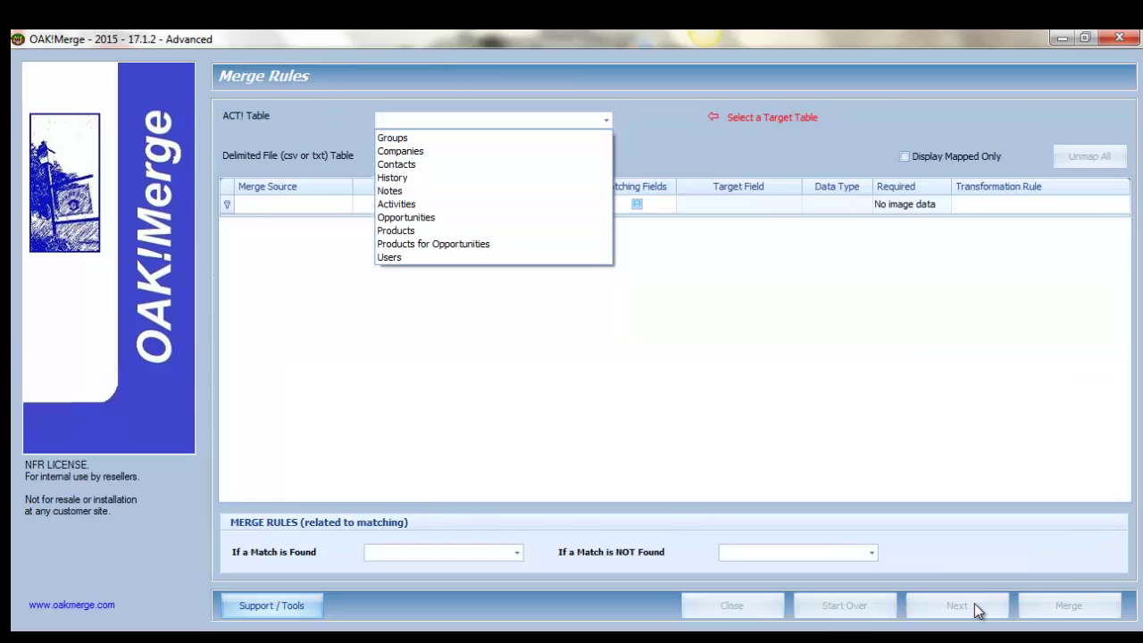
pyautogui.click(406, 190)
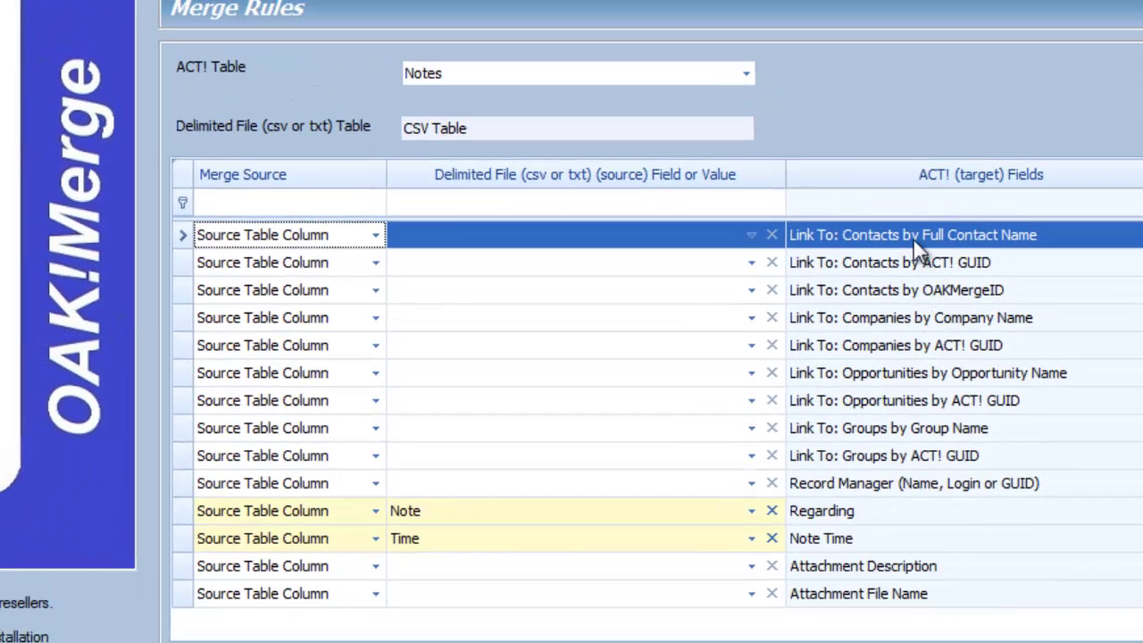
# - Map the Contact source column to the target field "Link To: Contacts by Full Contact Name"
pyautogui.click(751, 235)
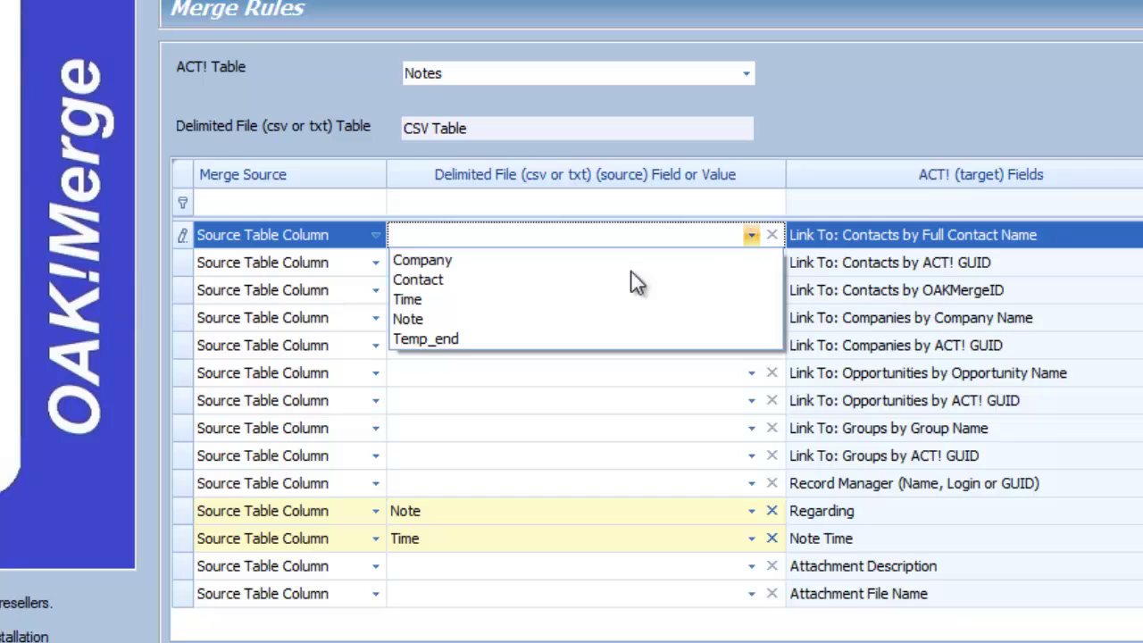
pyautogui.click(421, 279)
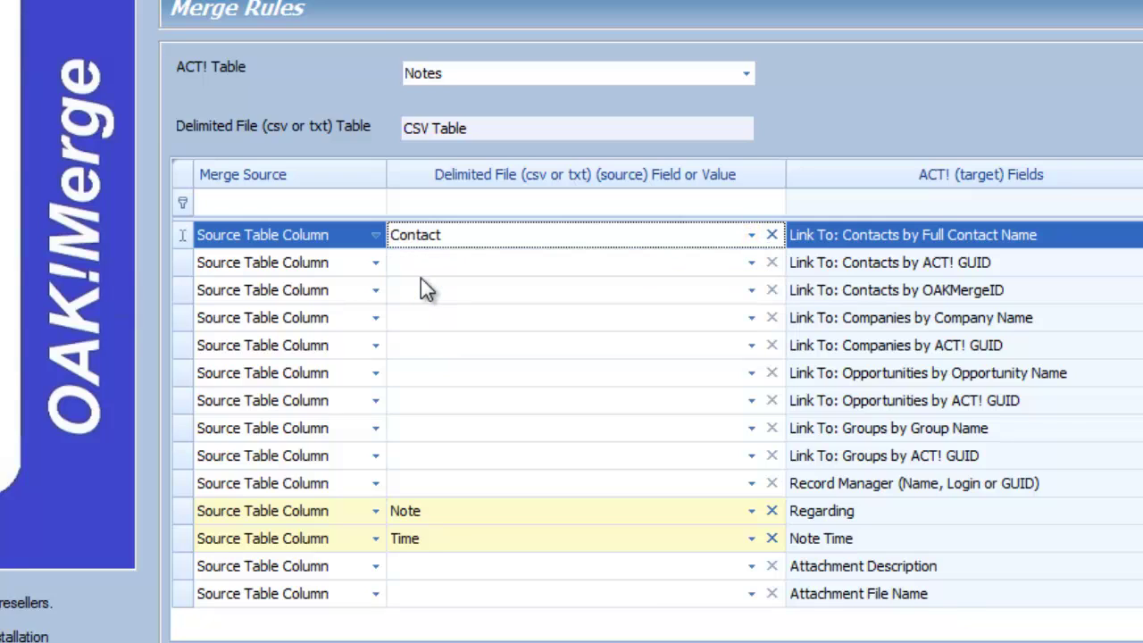
pyautogui.click(887, 294)
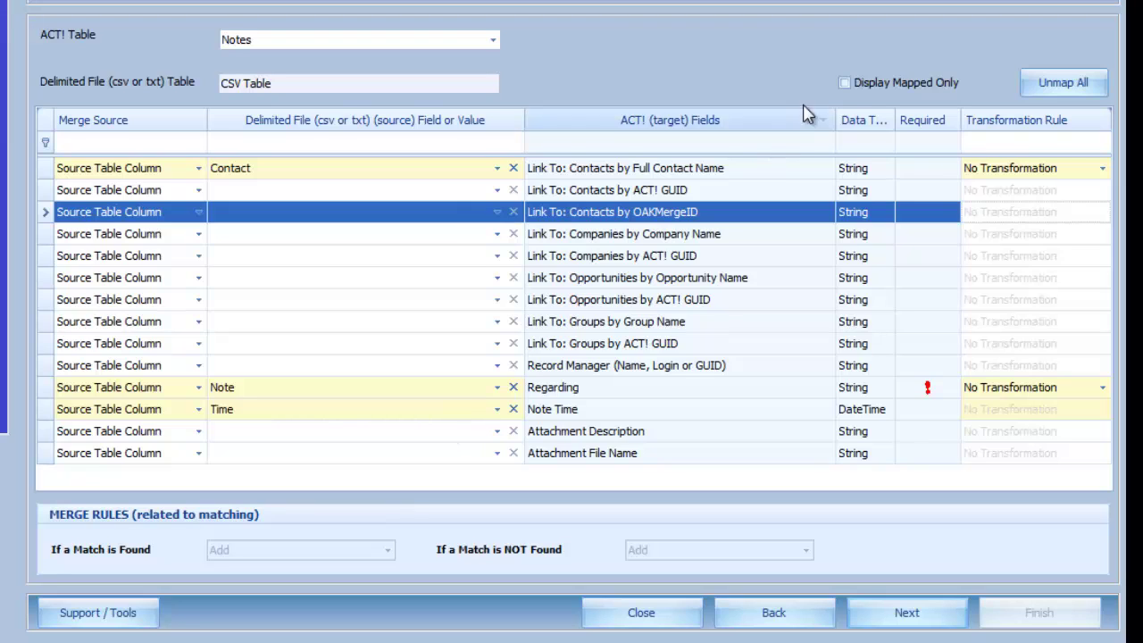
# - Display only the mapped fields, then proceed to the execution options and accept leaving the Company and Temp_end source fields unmapped
pyautogui.click(846, 84)
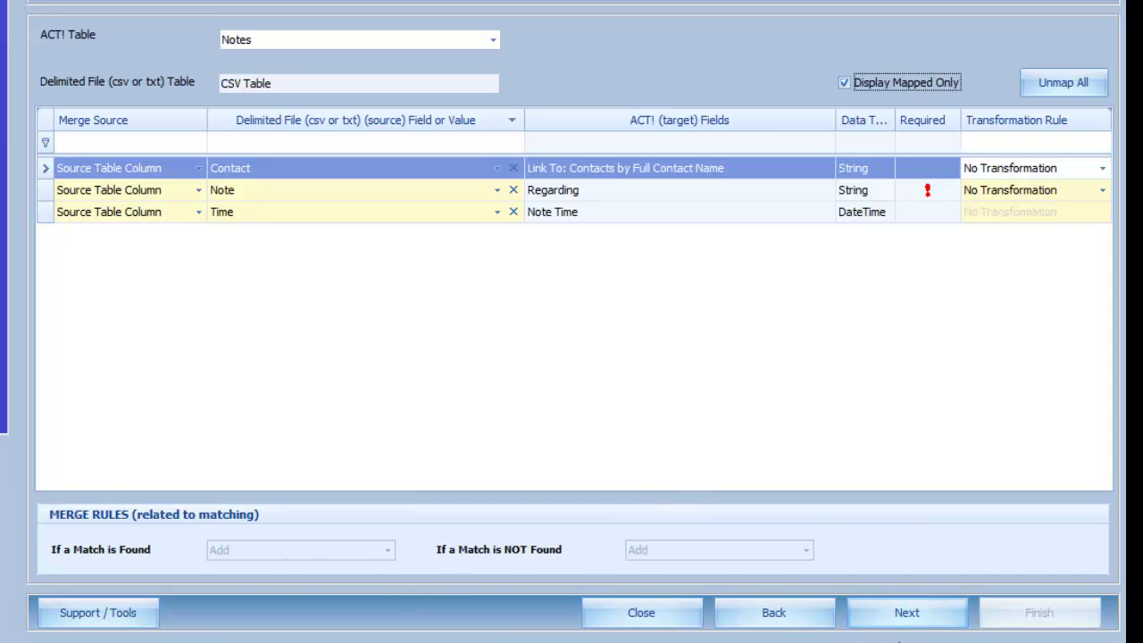
pyautogui.click(909, 618)
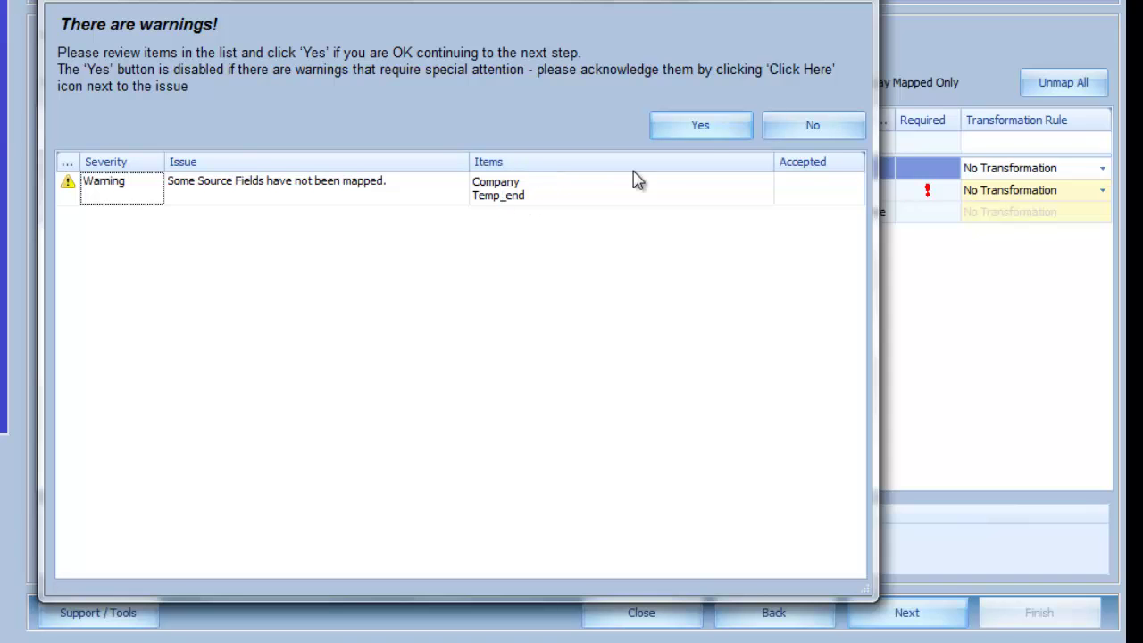
pyautogui.click(711, 133)
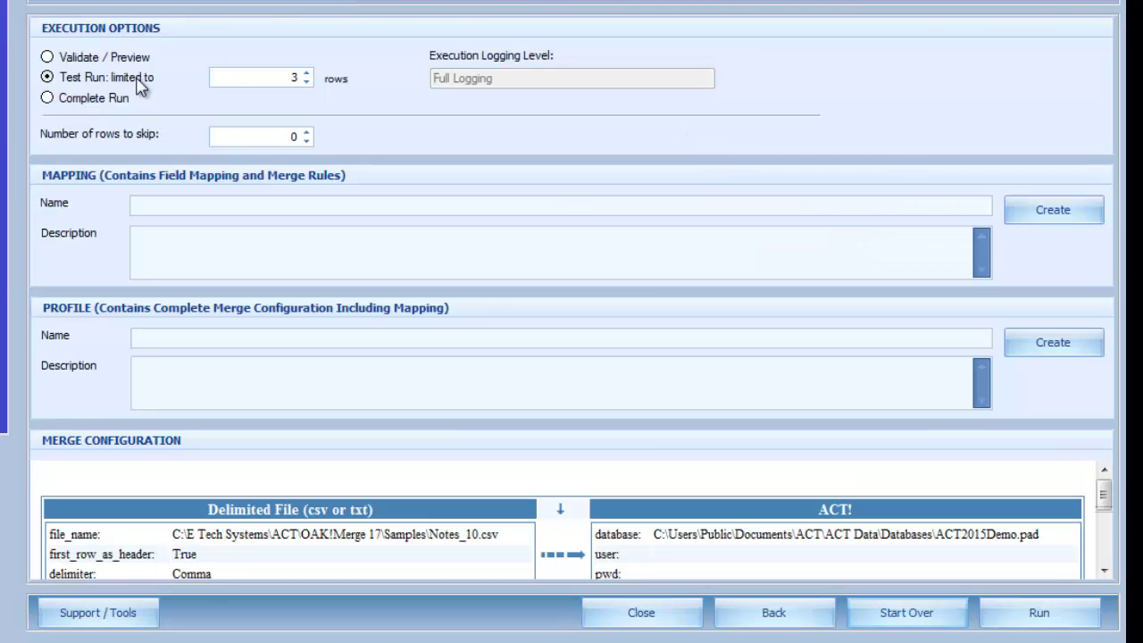
# - Run the Notes import in Validate / Preview mode and review the report's rows skipped due to errors
pyautogui.click(78, 59)
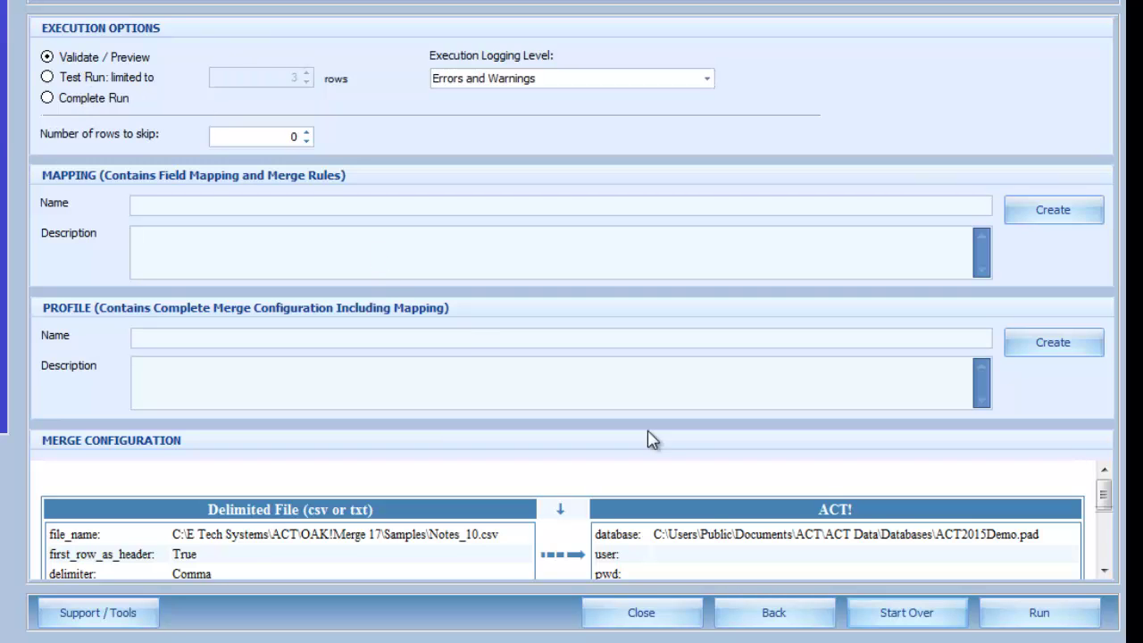
pyautogui.click(1077, 624)
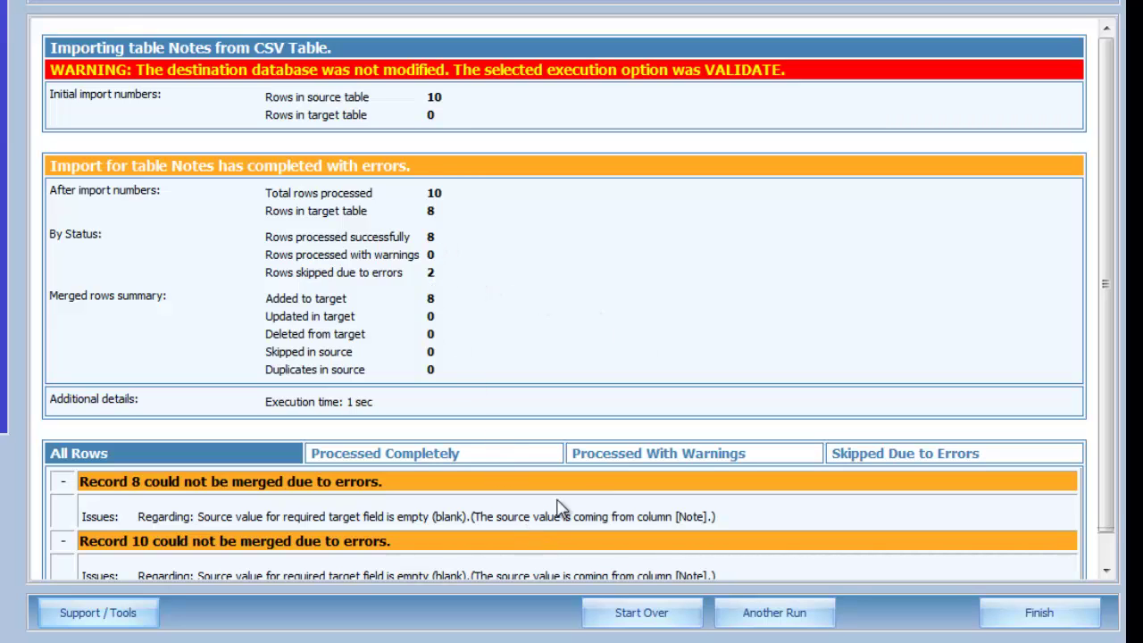
pyautogui.moveTo(1113, 504); pyautogui.dragTo(1113, 549)
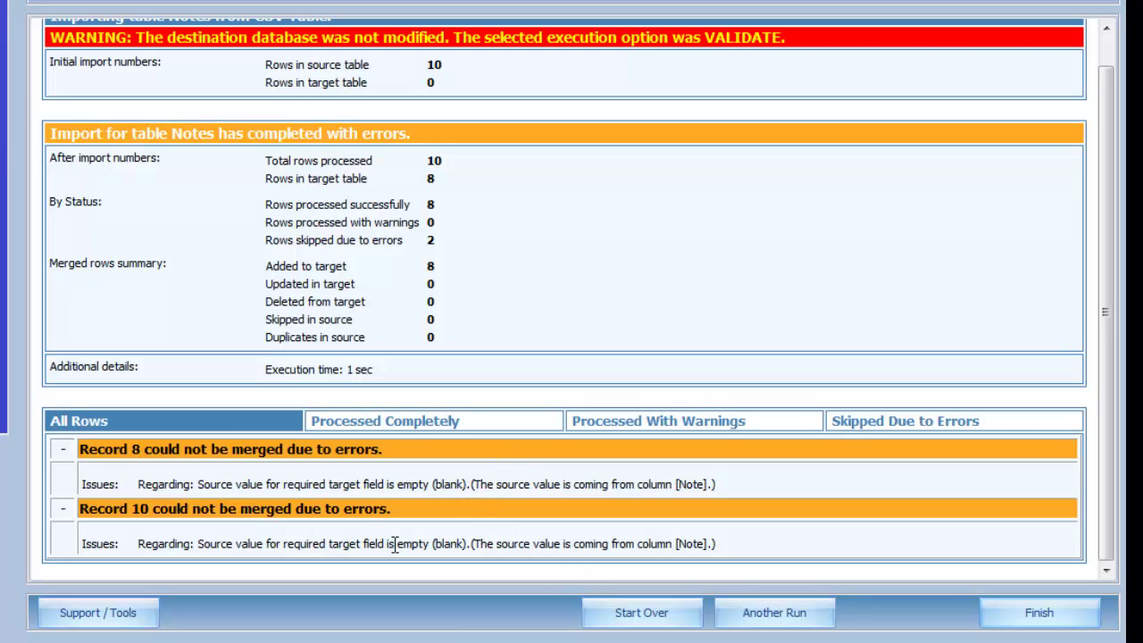
pyautogui.click(918, 428)
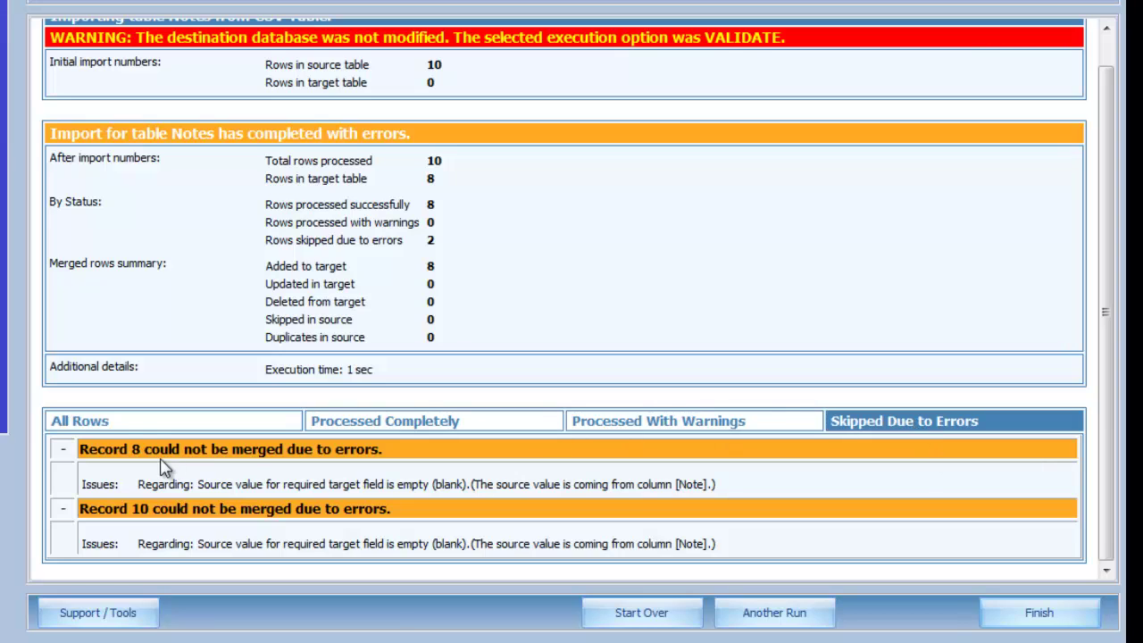
pyautogui.click(145, 429)
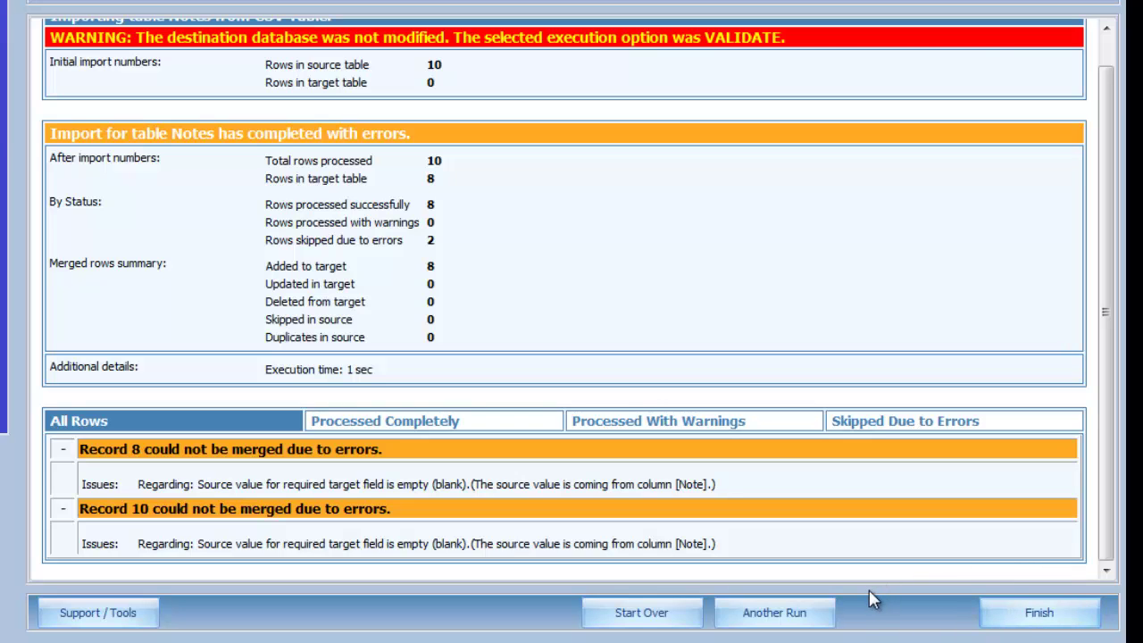
# - Perform another run as a Complete Run with Full Logging, accepting the unmapped source fields
pyautogui.click(798, 614)
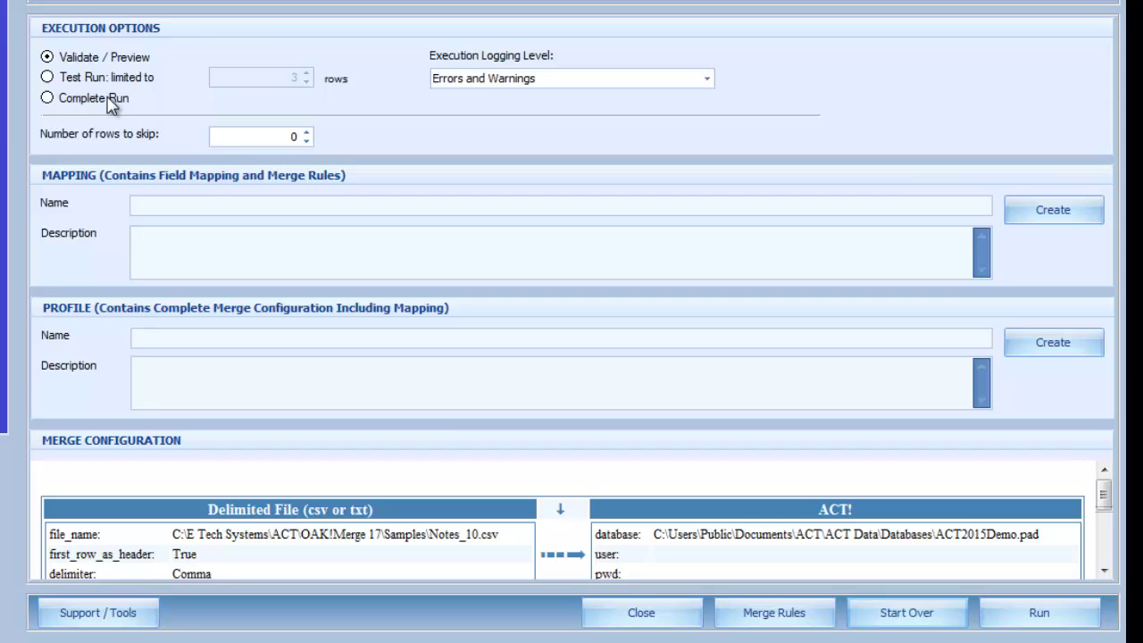
pyautogui.click(530, 84)
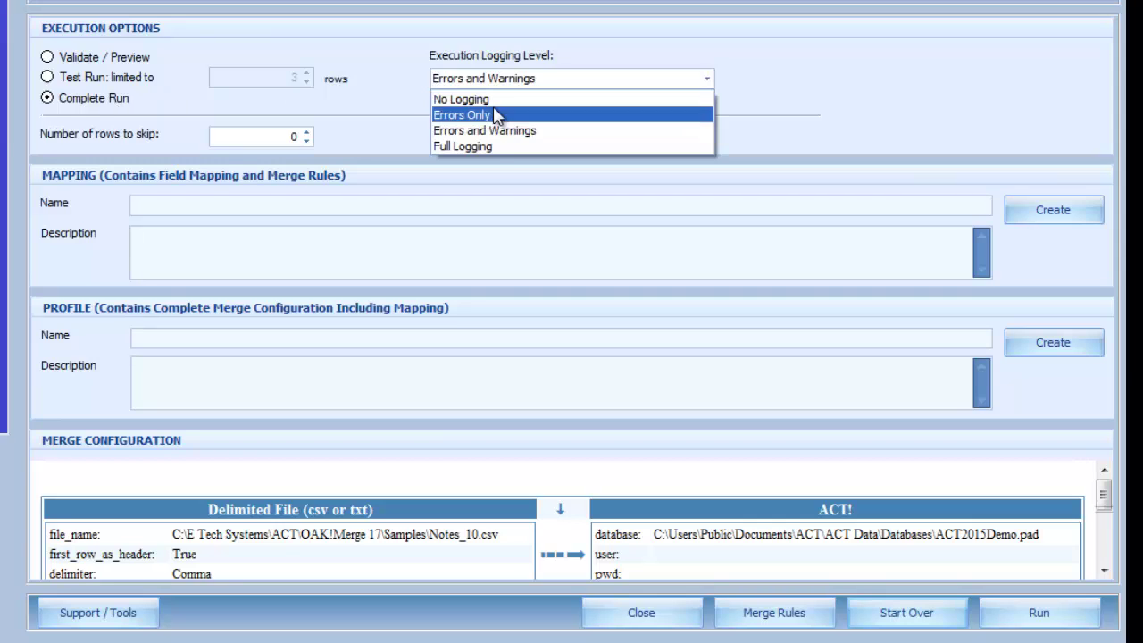
pyautogui.click(483, 147)
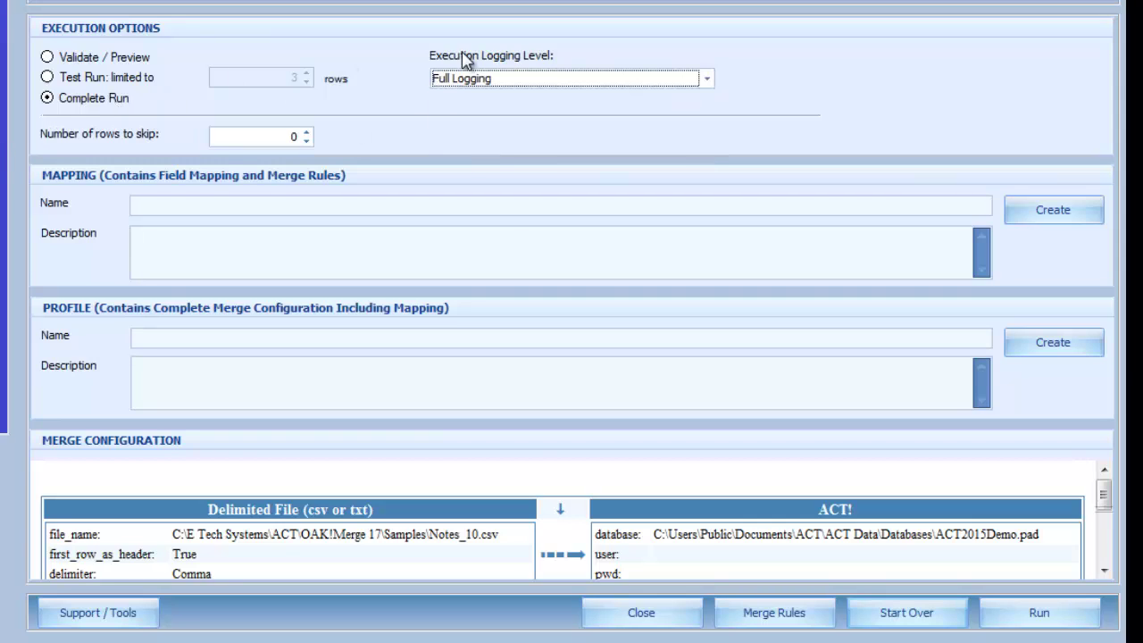
pyautogui.click(1036, 615)
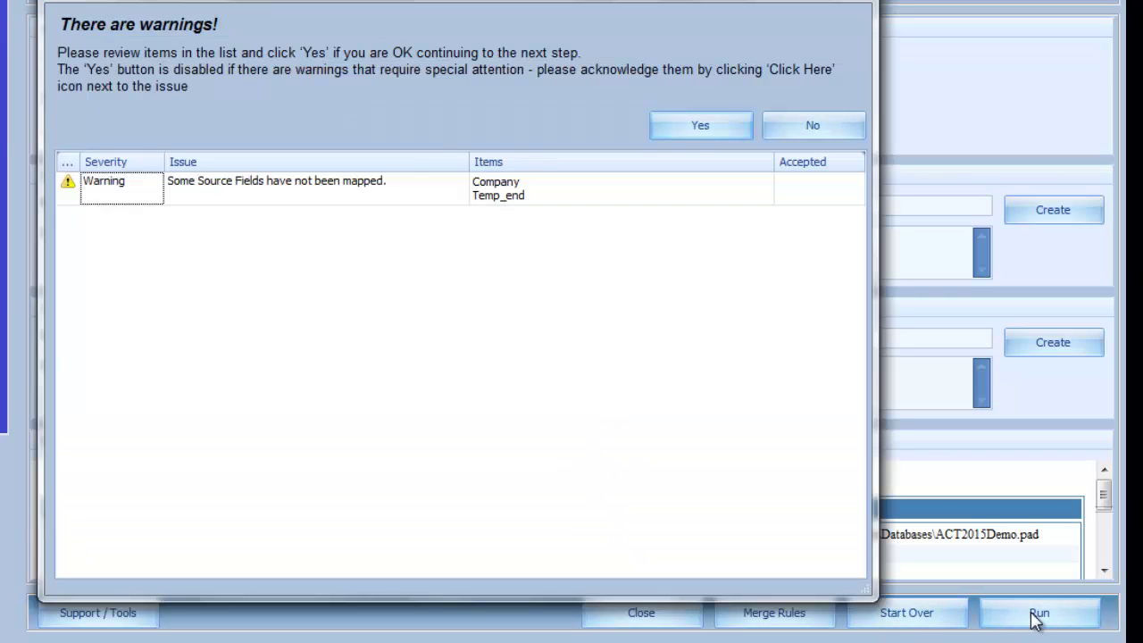
pyautogui.click(710, 127)
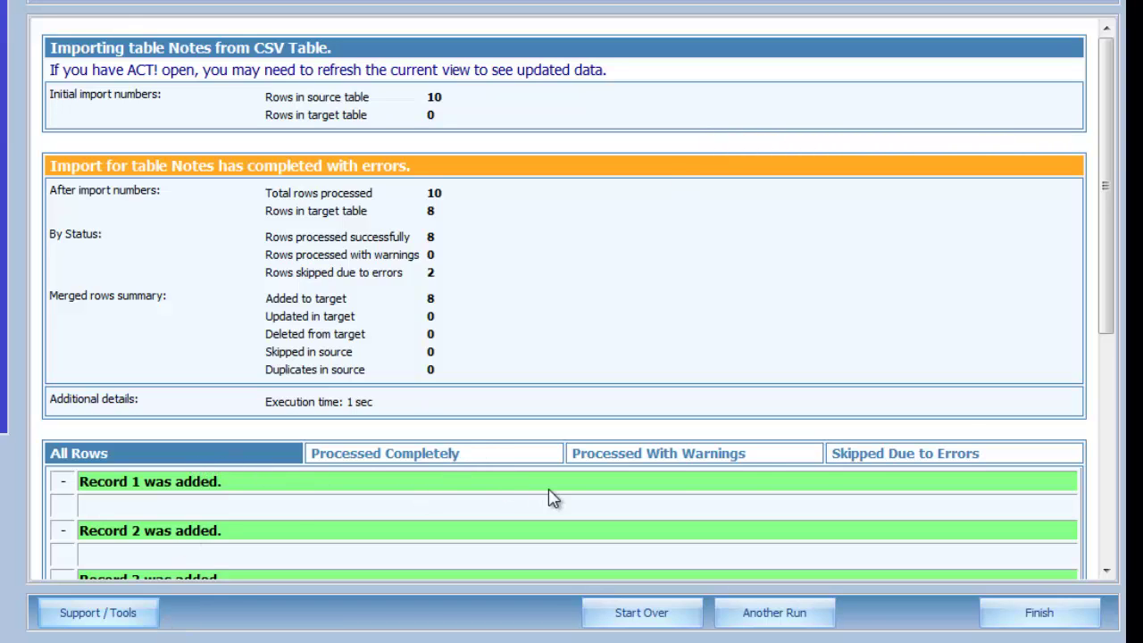
# - Review the completed import report by rows skipped due to errors, rows processed completely and all rows
pyautogui.click(871, 458)
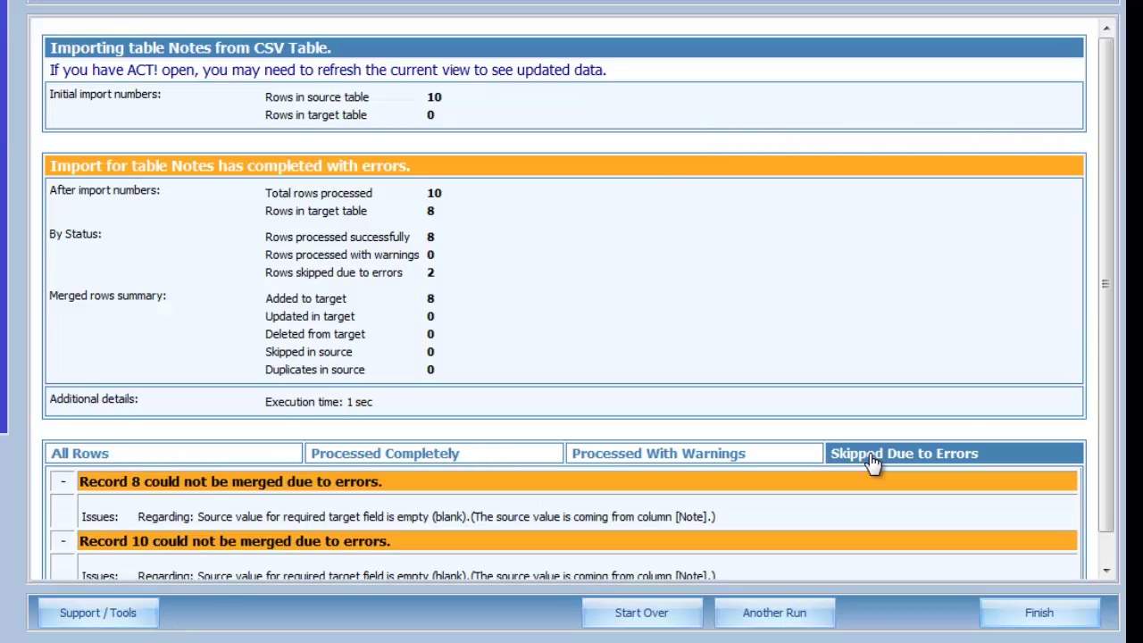
pyautogui.click(369, 456)
pyautogui.click(214, 466)
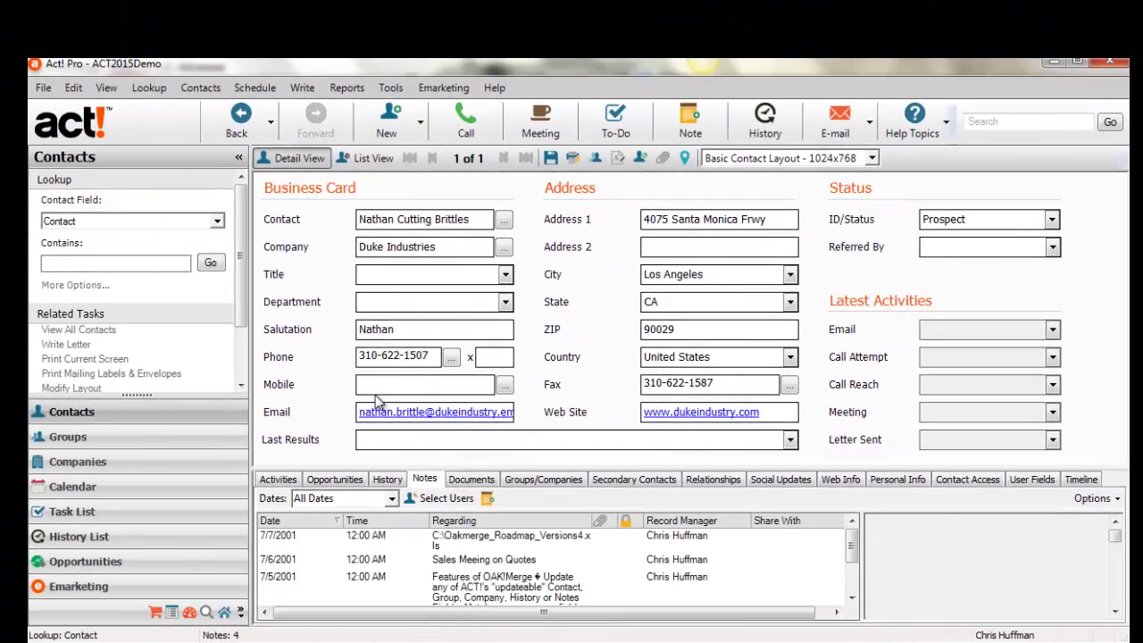
# - In Act! Pro, enlarge the notes area of the Duke Industries contact and read through the imported notes
pyautogui.click(466, 560)
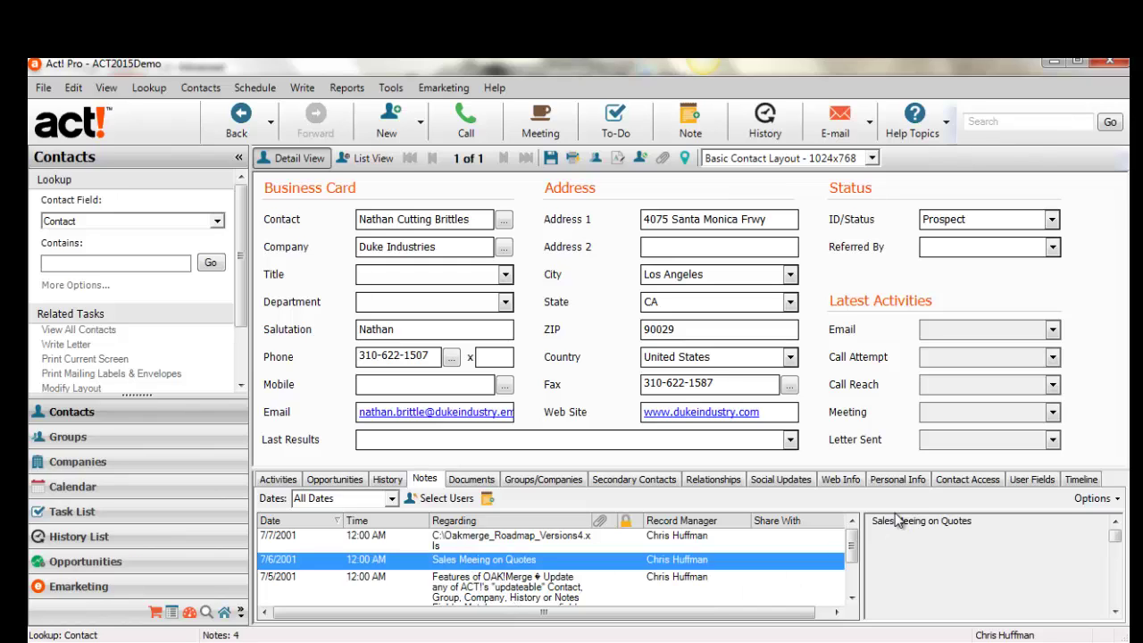
pyautogui.moveTo(881, 471); pyautogui.dragTo(909, 389)
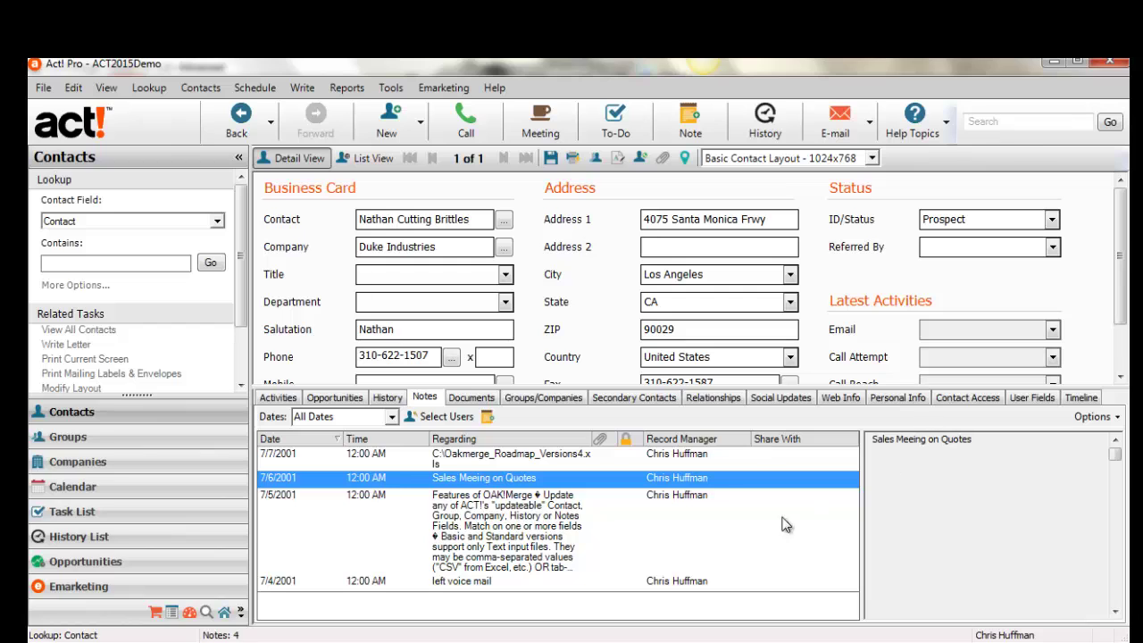
pyautogui.click(491, 542)
pyautogui.moveTo(909, 472); pyautogui.dragTo(907, 628)
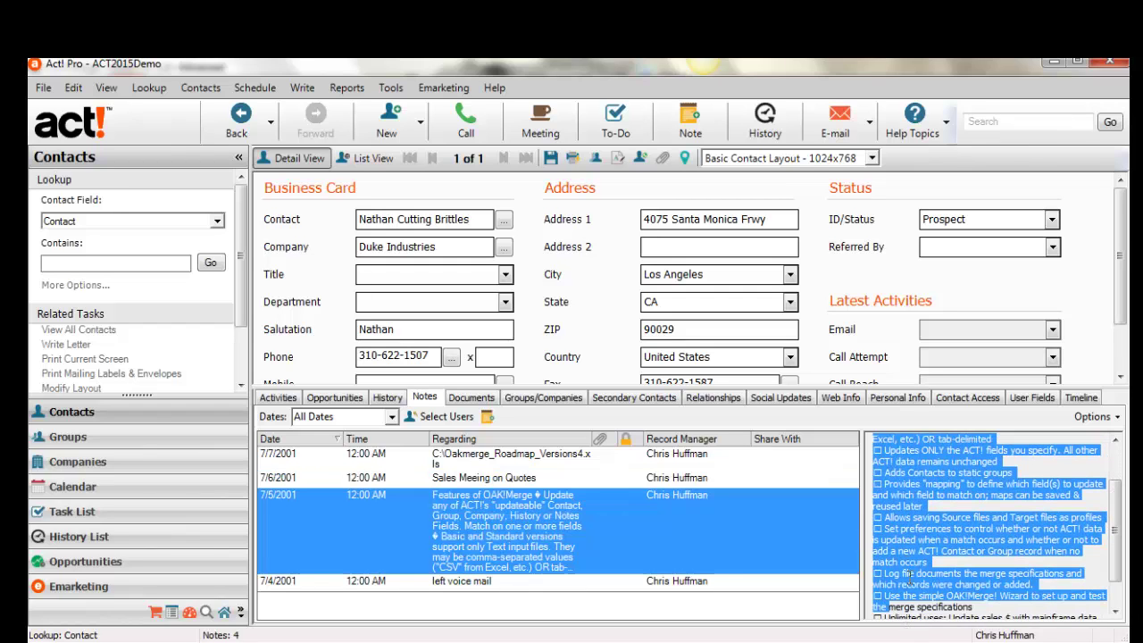
pyautogui.click(878, 521)
pyautogui.doubleClick(878, 528)
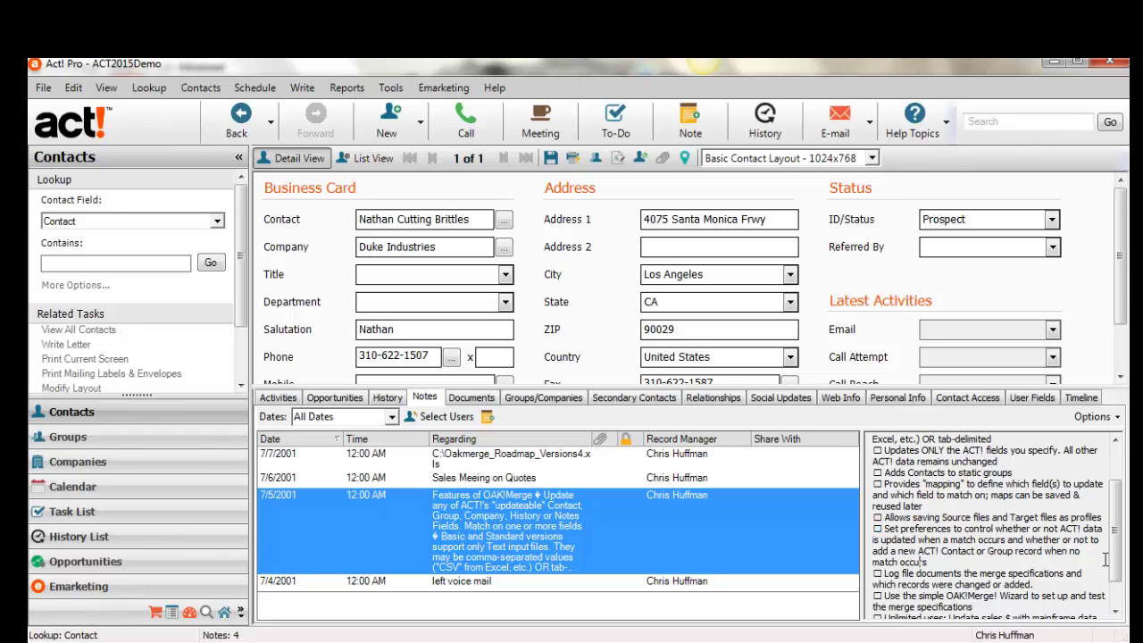
pyautogui.scroll(3, 1108, 545)
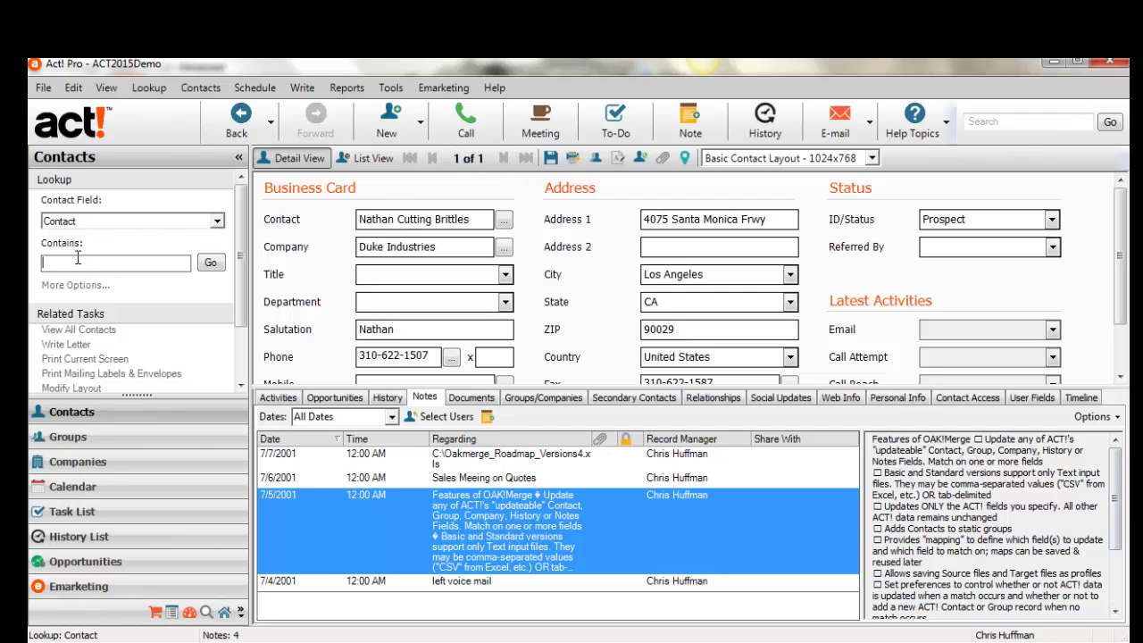
pyautogui.click(280, 458)
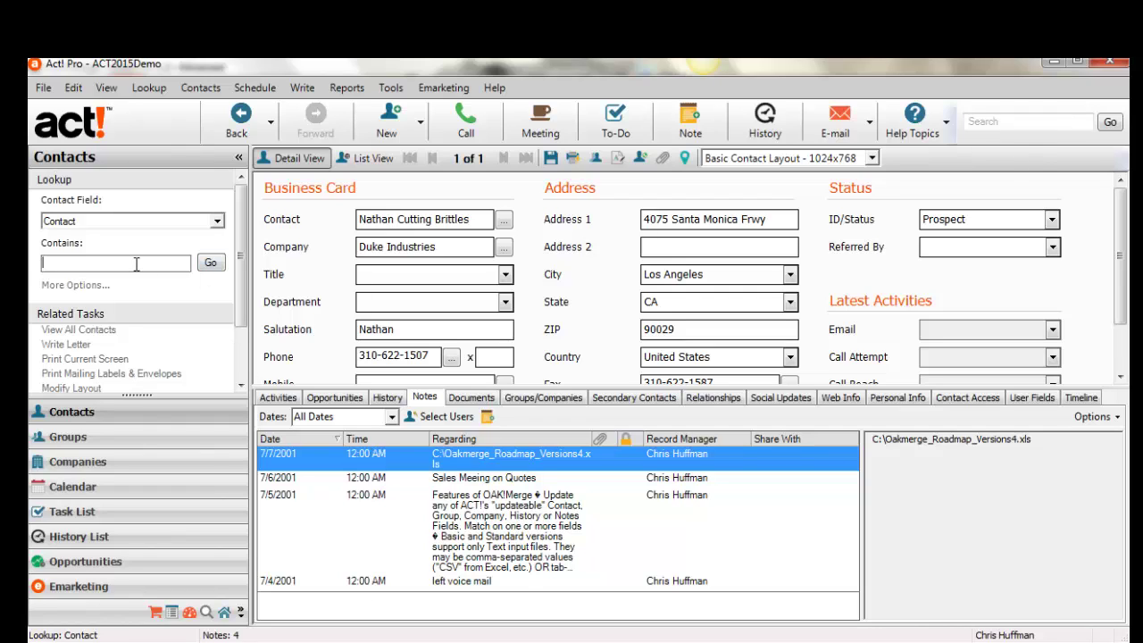
# - Look up the Boomer's Artworx contact by surname, open the 7/3/2001 note to examine its full text, and close it without saving
pyautogui.write('dunn')
pyautogui.press('Return')
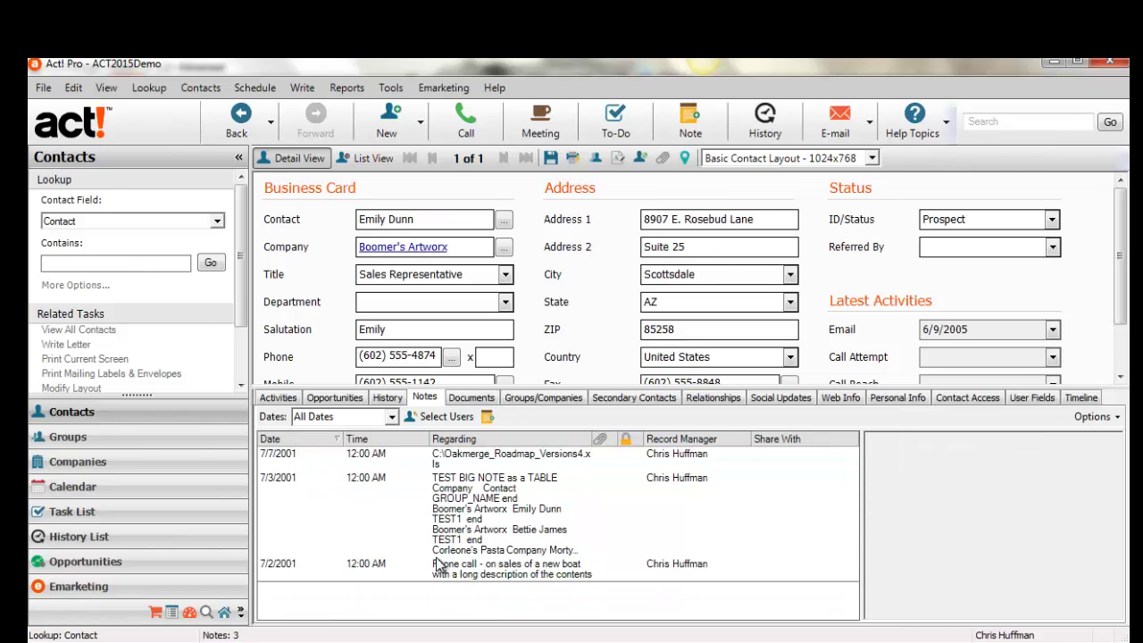
pyautogui.click(475, 522)
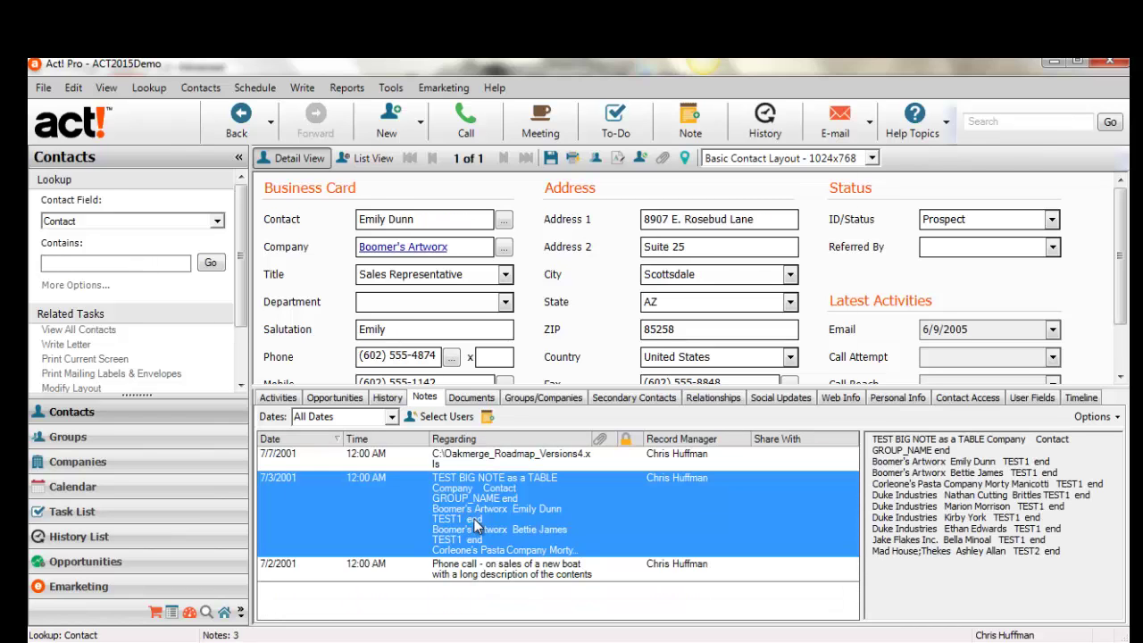
pyautogui.doubleClick(474, 518)
pyautogui.moveTo(524, 438); pyautogui.dragTo(209, 346)
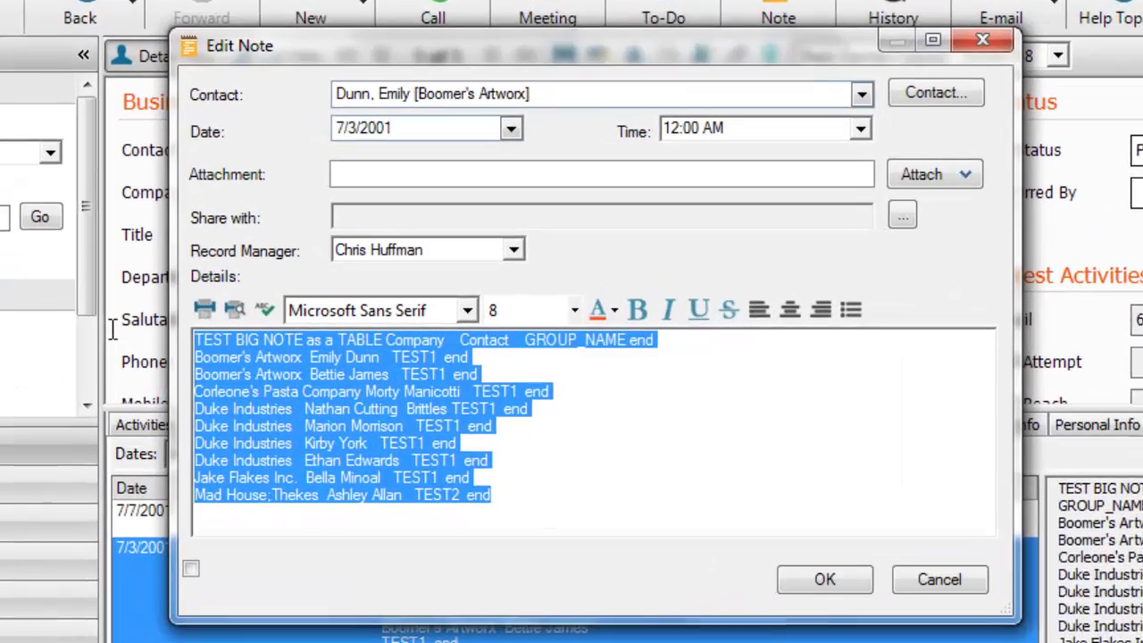
pyautogui.click(533, 418)
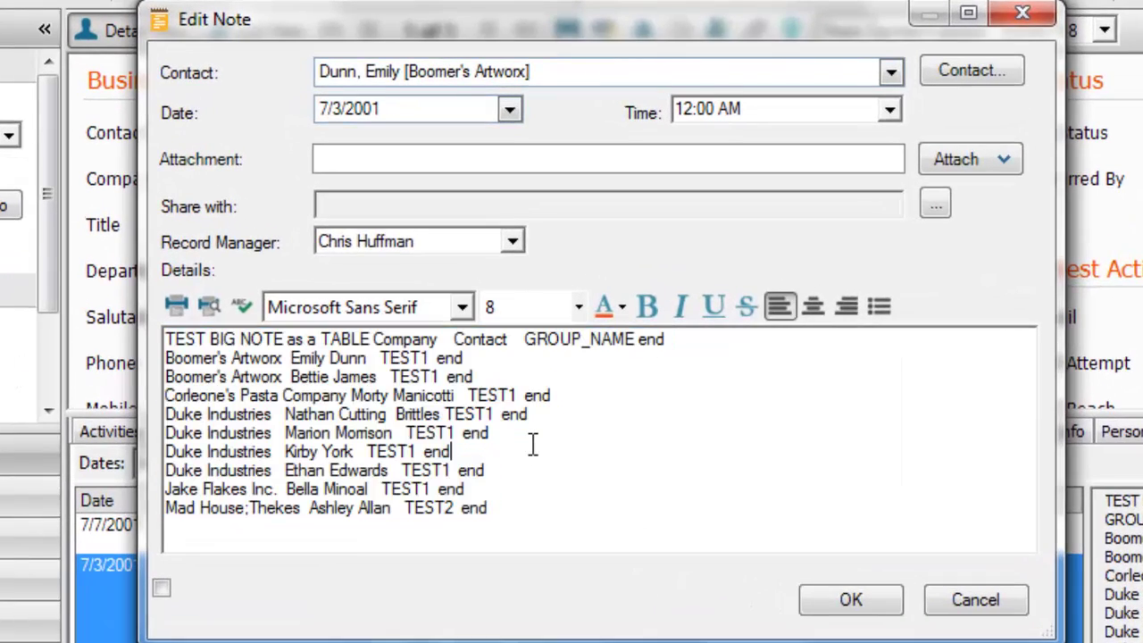
pyautogui.click(977, 601)
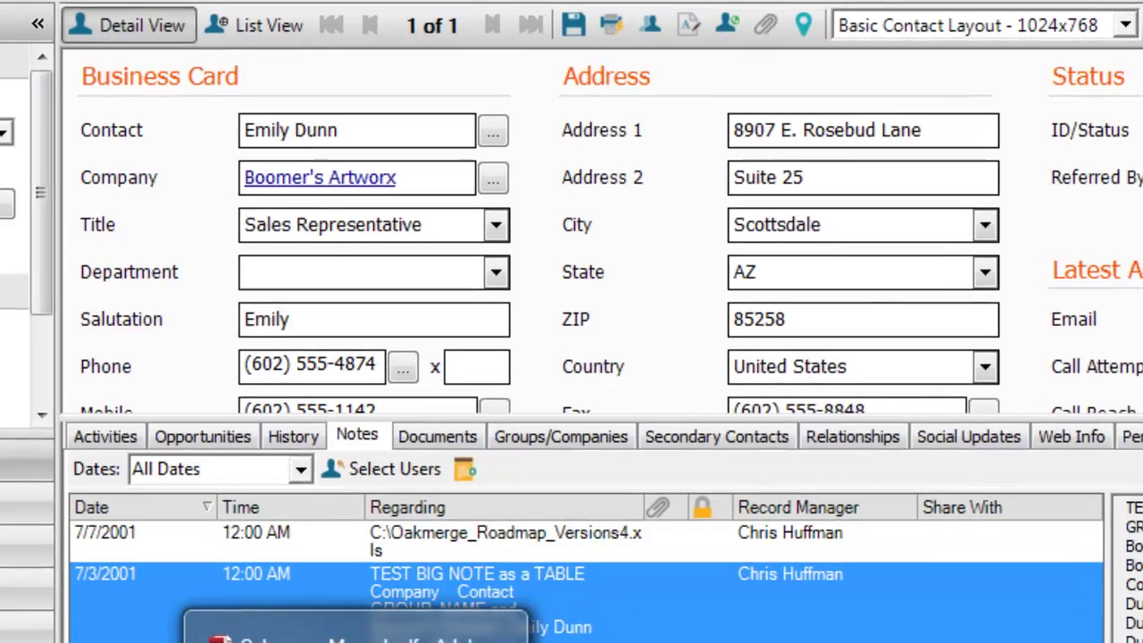
# - Switch to the OAK!Merge User's Guide PDF
pyautogui.click(355, 638)
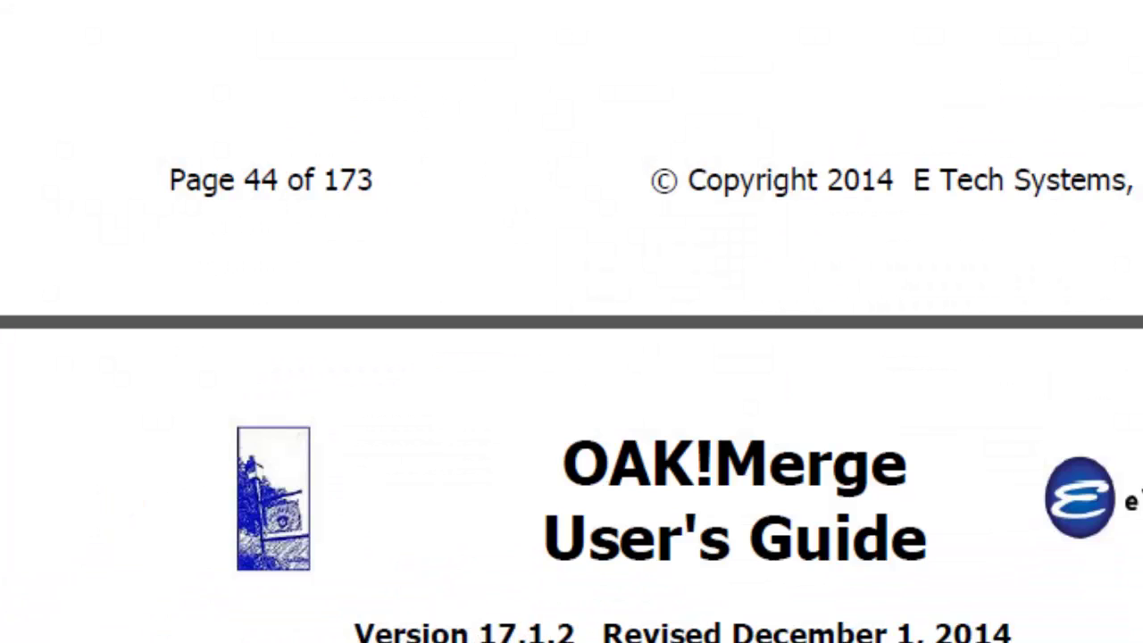